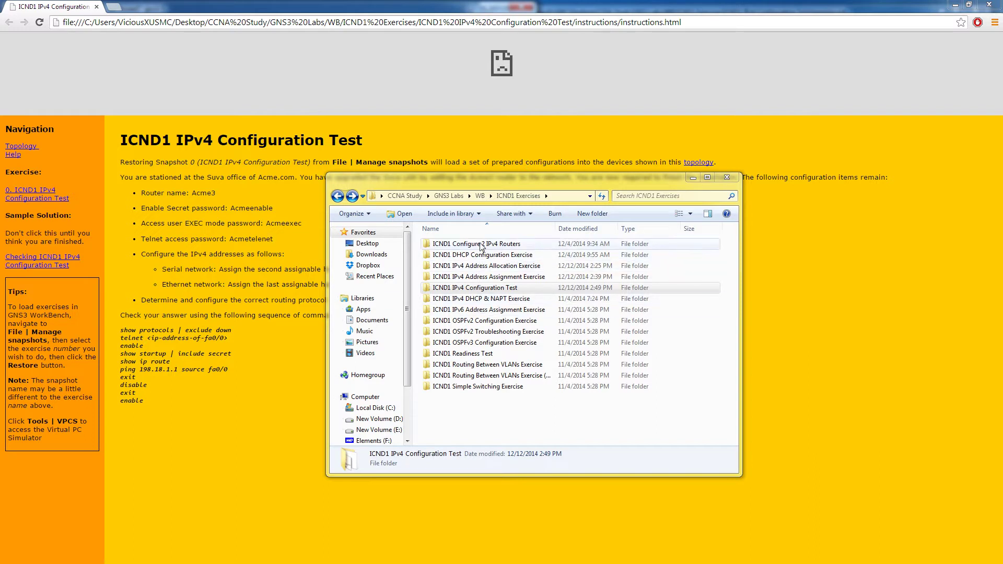
Select the ICND1 IPv4 Configuration Test folder and move its Explorer window off the instructions page.
click(450, 290)
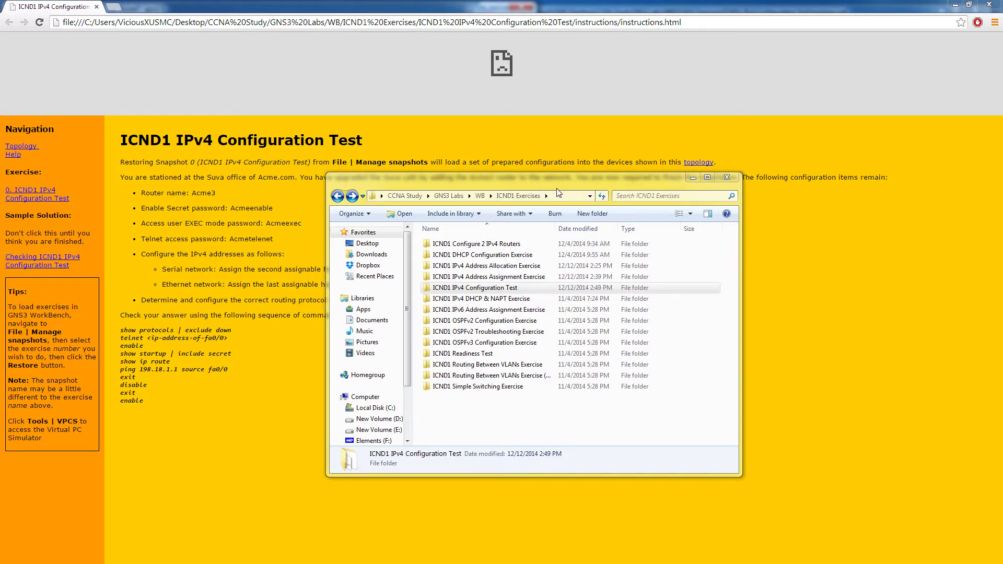
drag(555, 189, 0, 188)
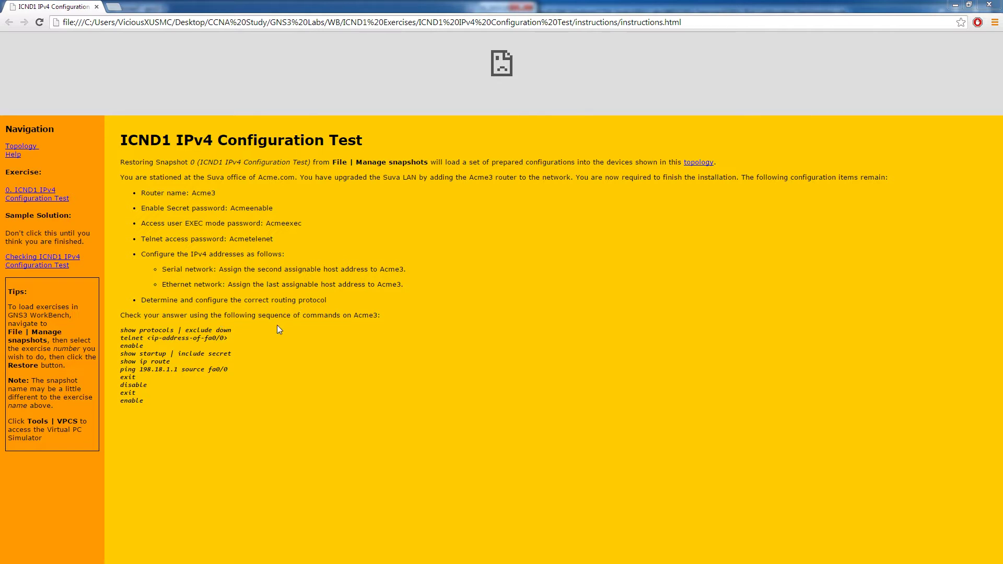
Arrange the instructions, router terminal and topology windows, highlighting the Acme router name and scrolling to the task list.
drag(510, 7, 490, 349)
click(327, 162)
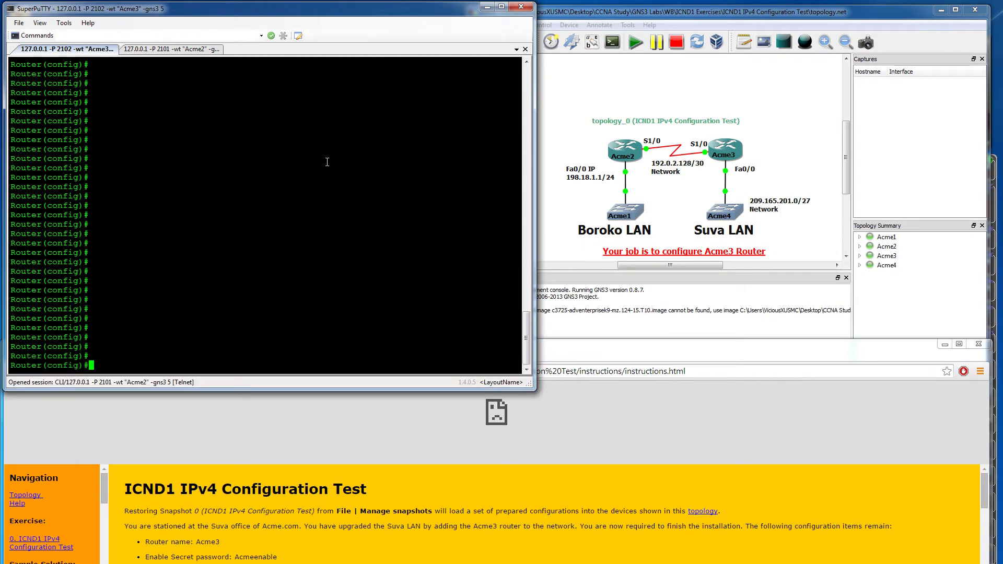
drag(848, 141, 847, 154)
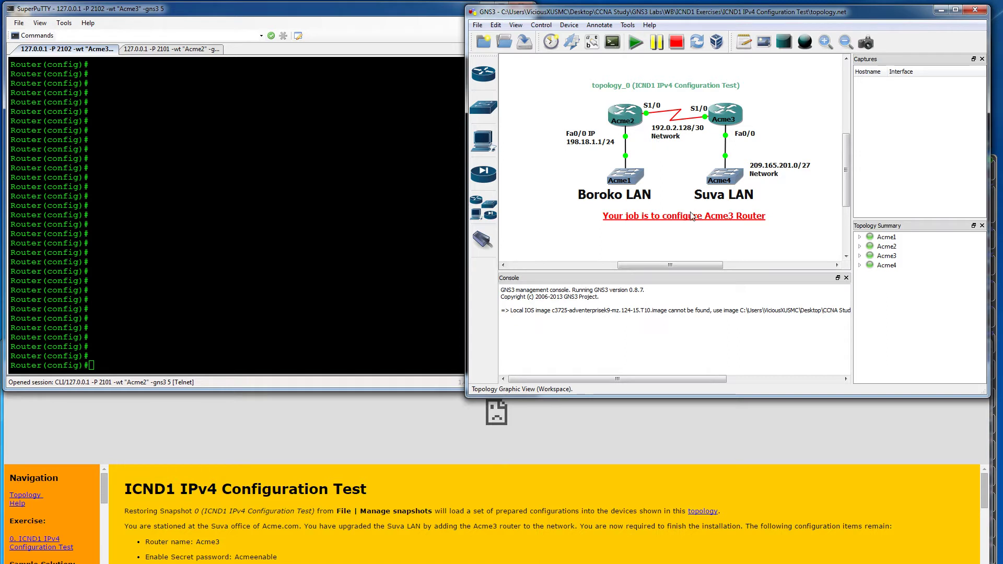
click(343, 553)
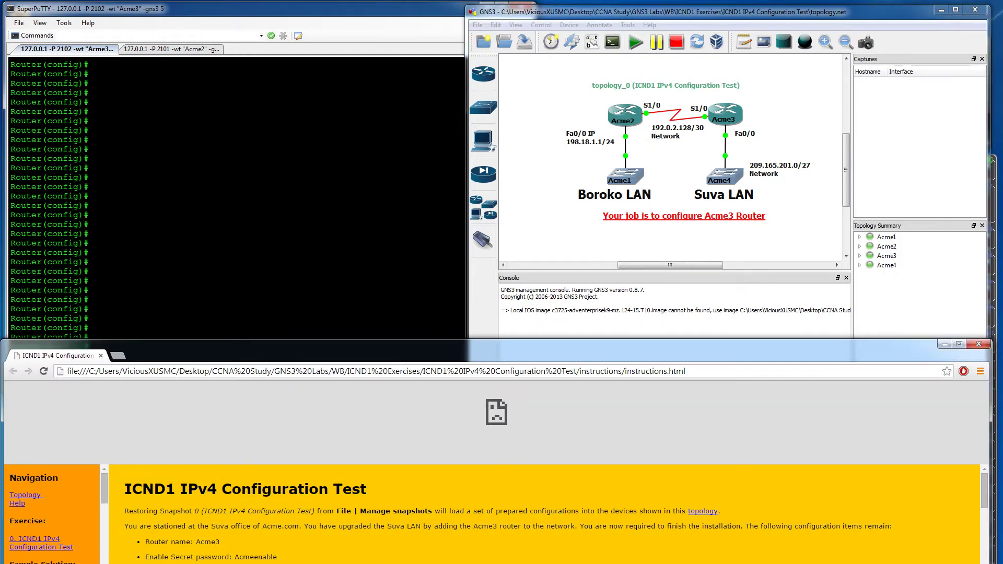
drag(473, 526, 493, 527)
click(183, 263)
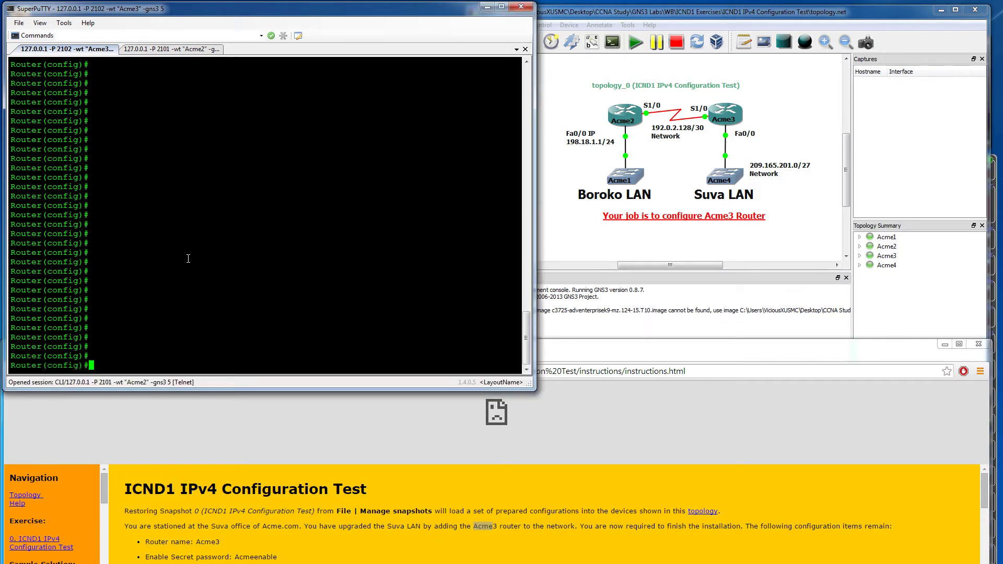
click(255, 494)
scroll(255, 493, down, 1)
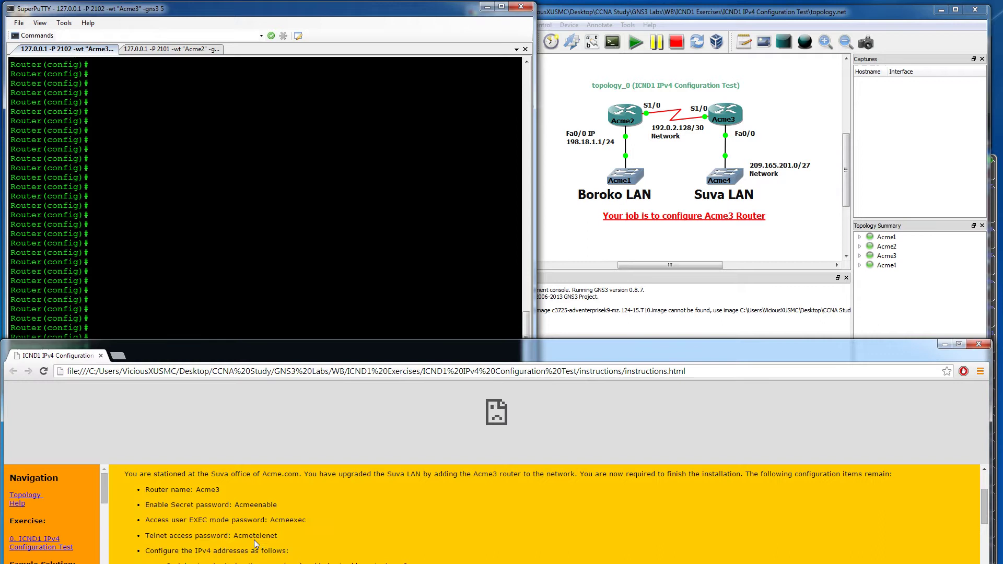
Rename the router to Acme3 with the hostname command.
click(196, 236)
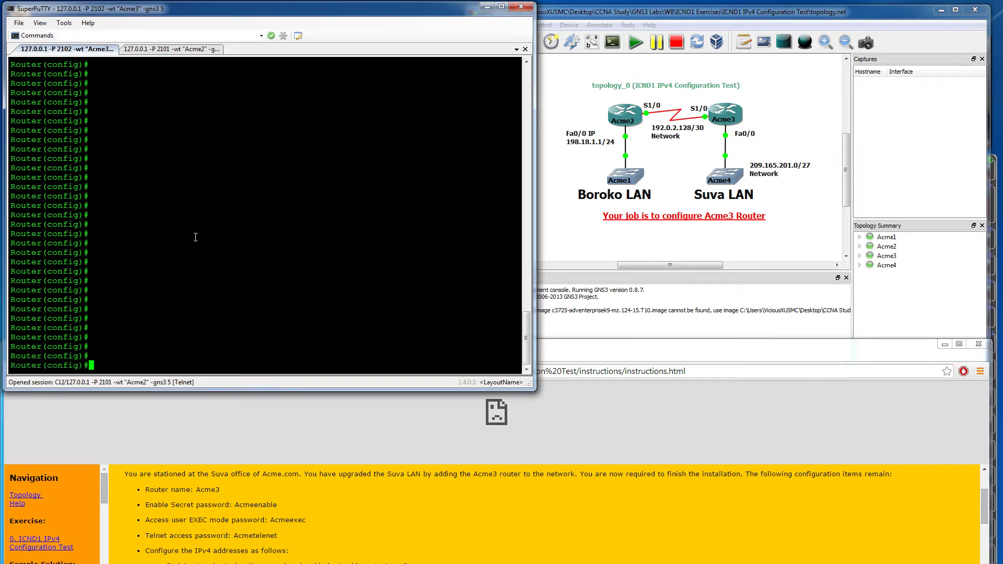
text(host)
key(Tab)
text(Acme3)
key(Return)
key(Return)
key(Return)
key(Return)
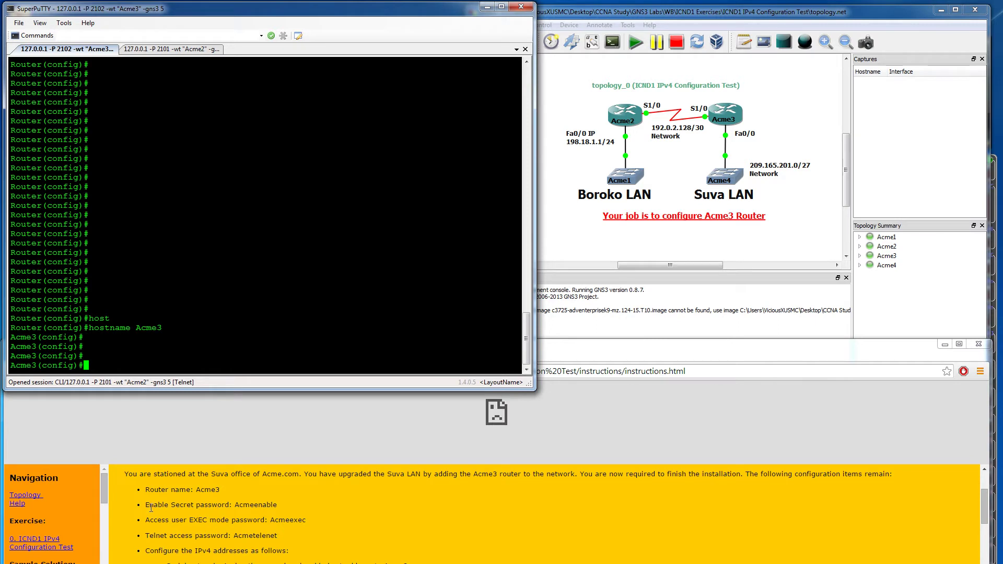
Set the enable secret to the secret password given in the instructions.
drag(149, 505, 267, 506)
click(226, 300)
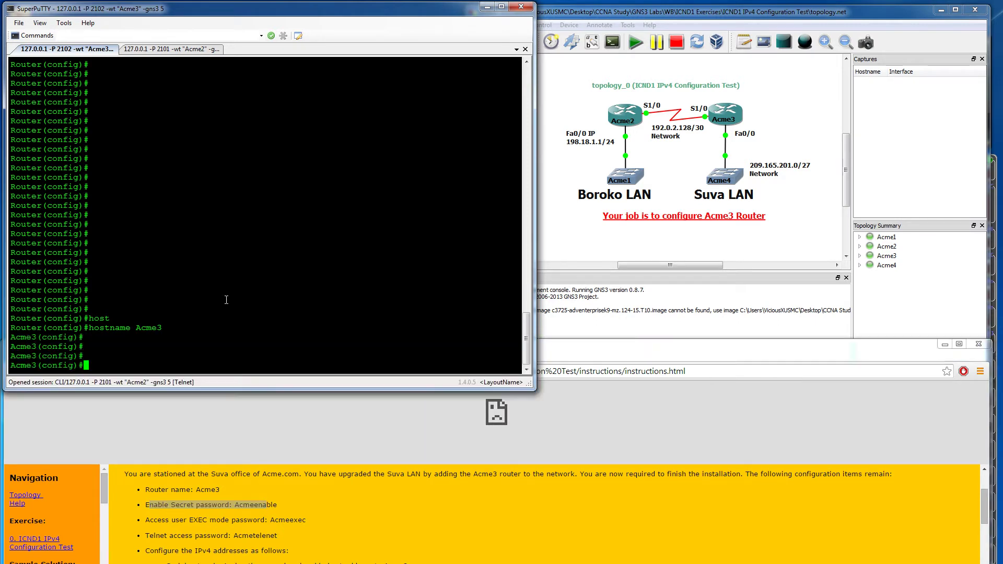
key(Return)
key(Return)
key(Return)
text(enab)
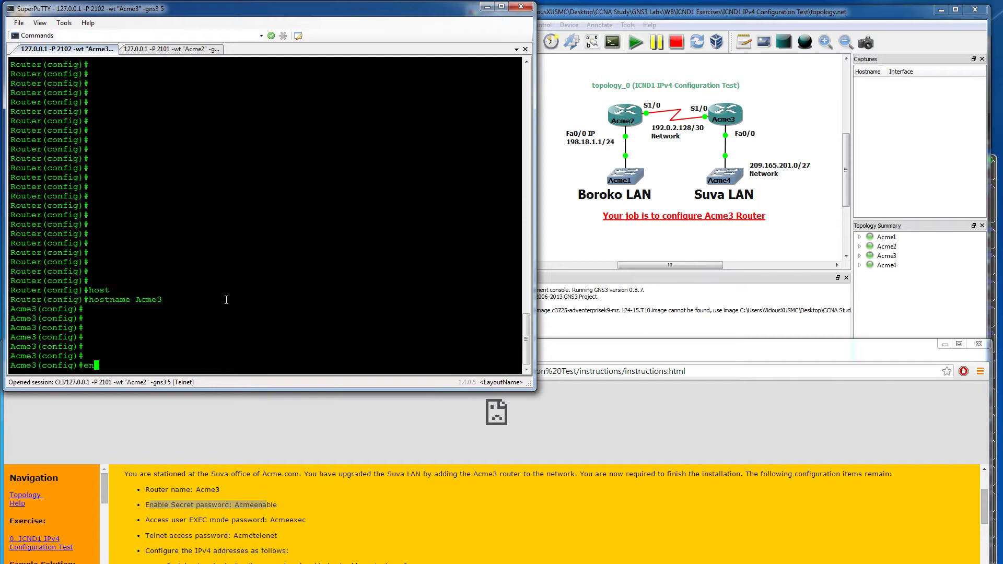
key(Tab)
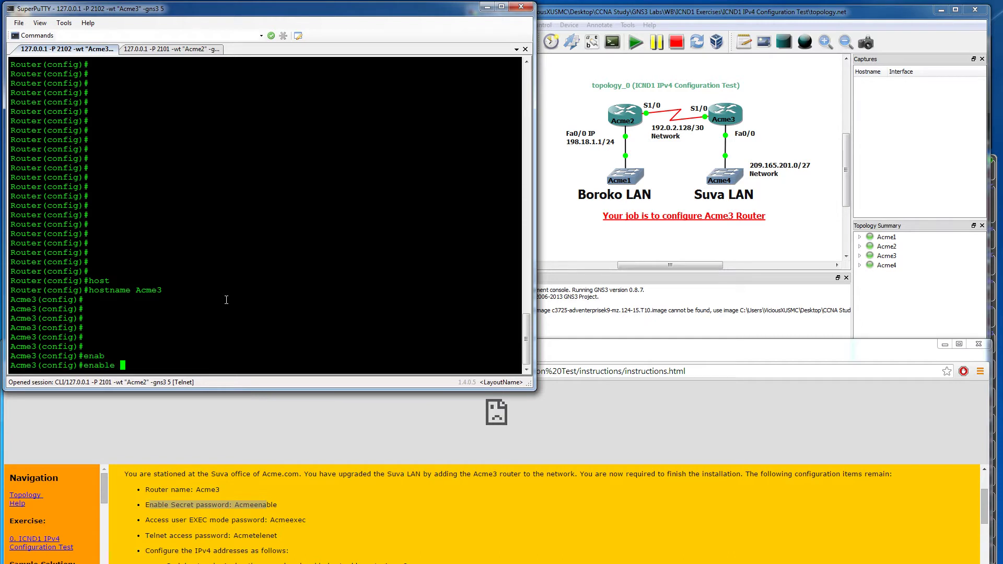
text(pas)
key(Tab)
key(BackSpace)
key(BackSpace)
key(BackSpace)
key(BackSpace)
key(BackSpace)
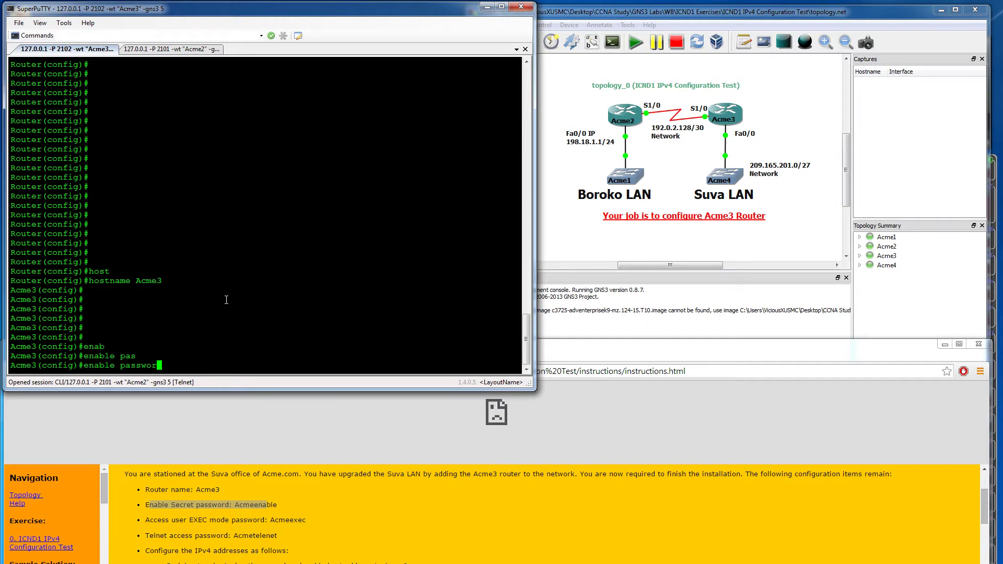
key(BackSpace)
key(BackSpace)
key(BackSpace)
key(BackSpace)
text(se)
key(Tab)
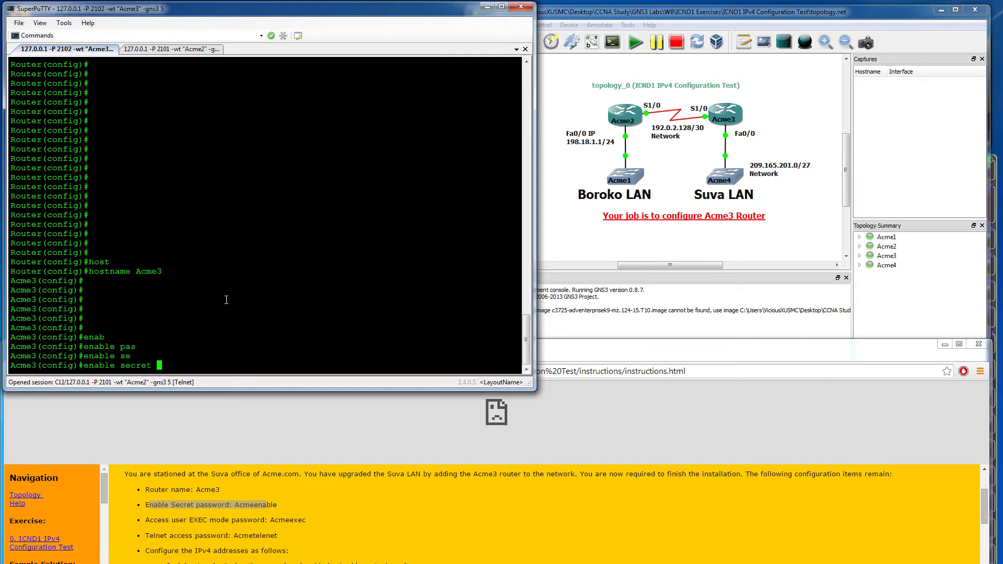
text(Acmeenable)
key(Return)
key(Return)
key(Return)
key(Return)
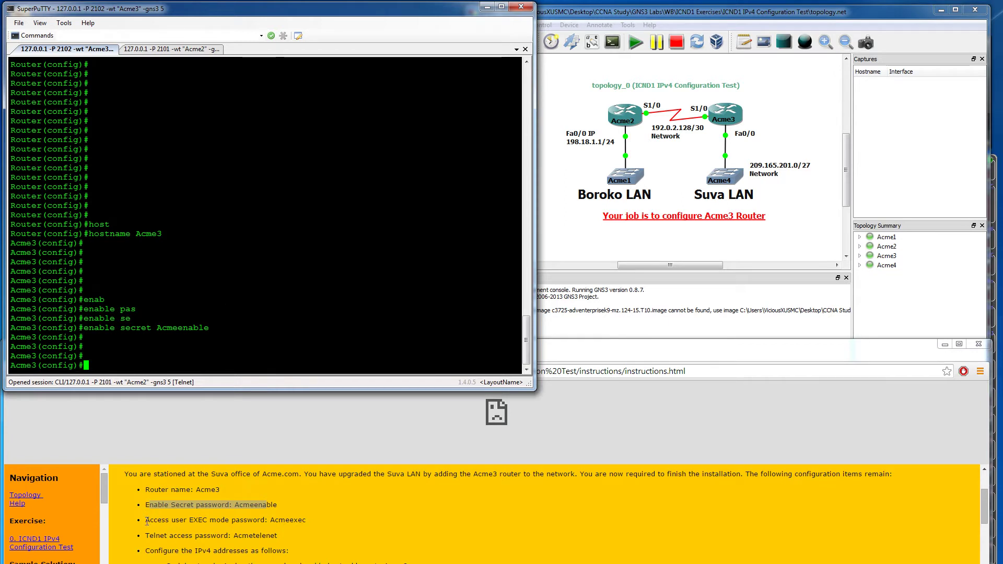
Start an enable password command, list its help options, and complete the level keyword.
drag(147, 521, 260, 520)
click(166, 298)
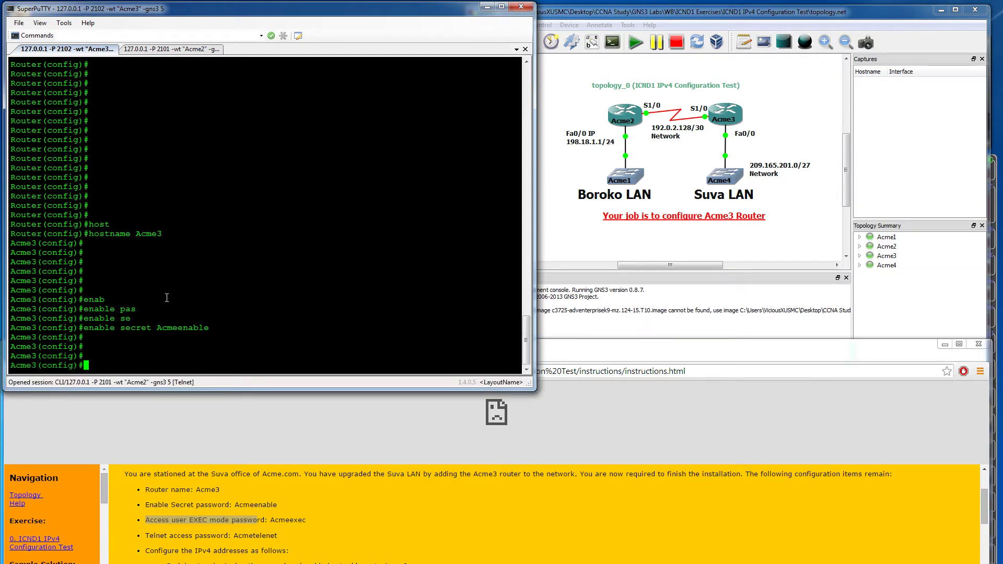
key(Return)
key(Return)
key(Return)
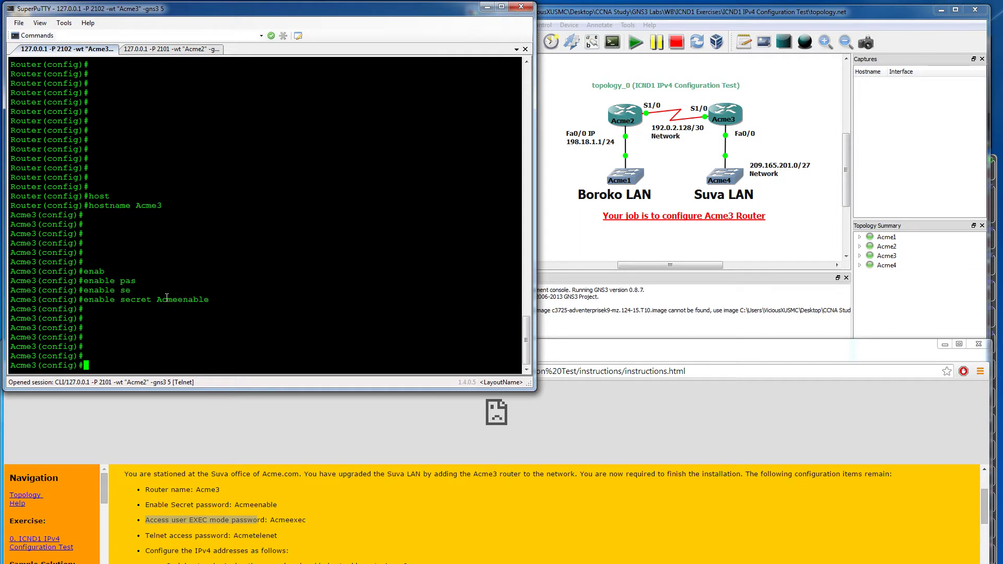
text(ena)
key(Tab)
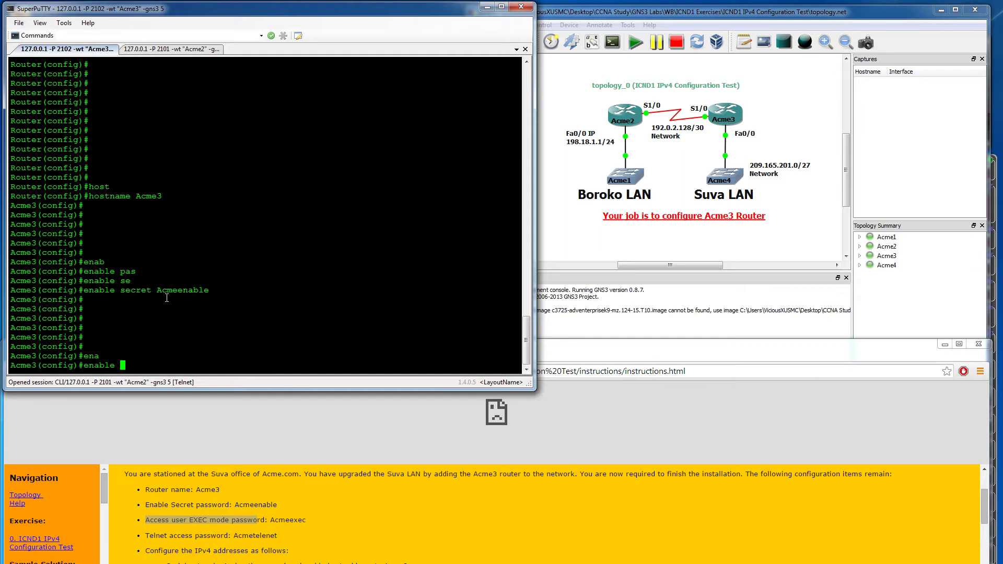
text(pa)
key(Tab)
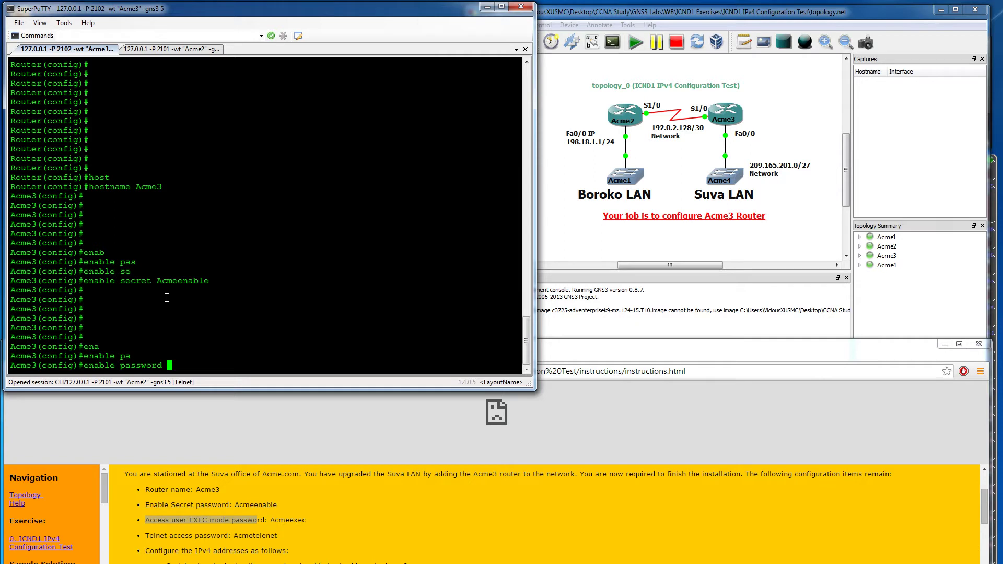
text(?)
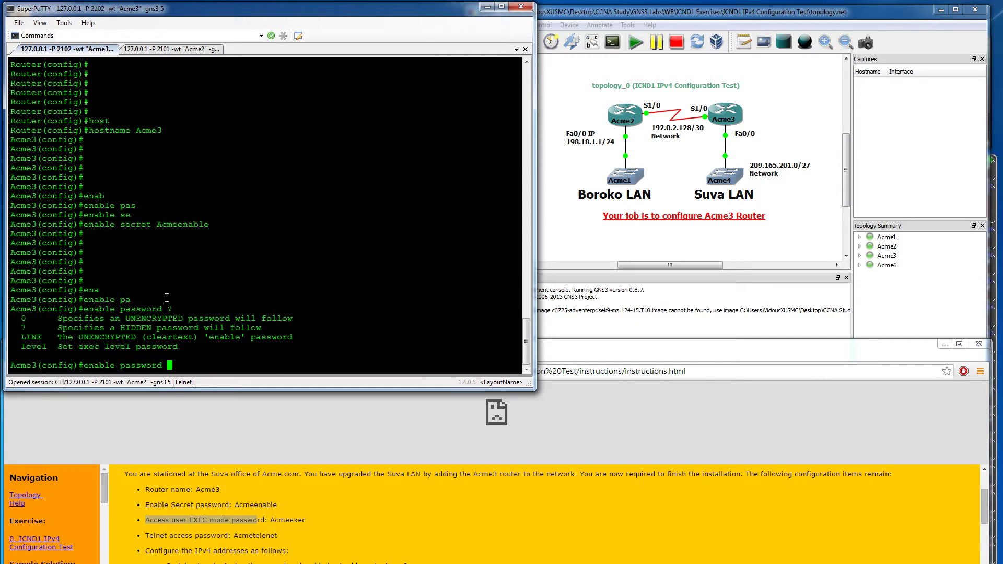
text(lev)
key(Tab)
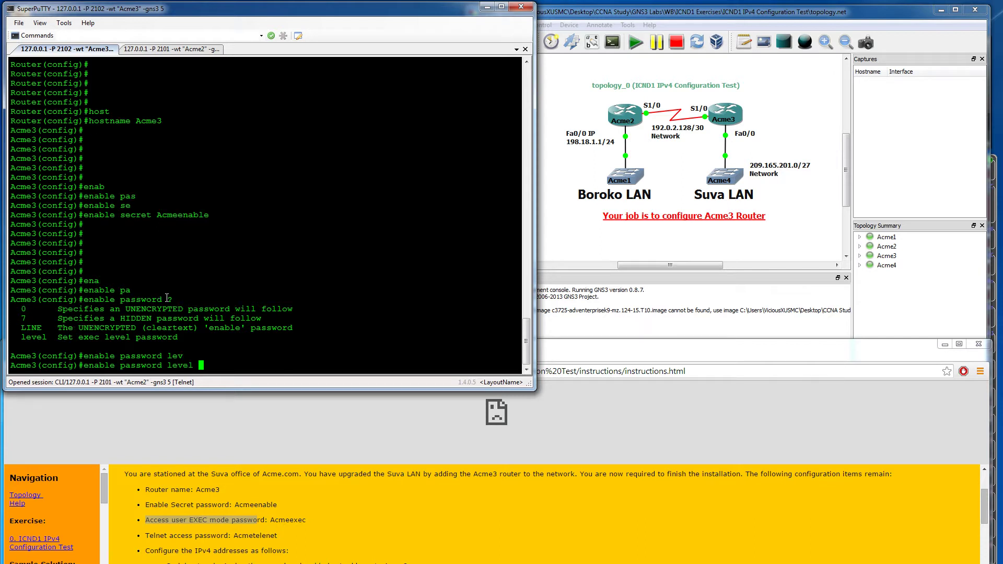
Set the level 15 enable password to the user EXEC password from the instructions.
text(?)
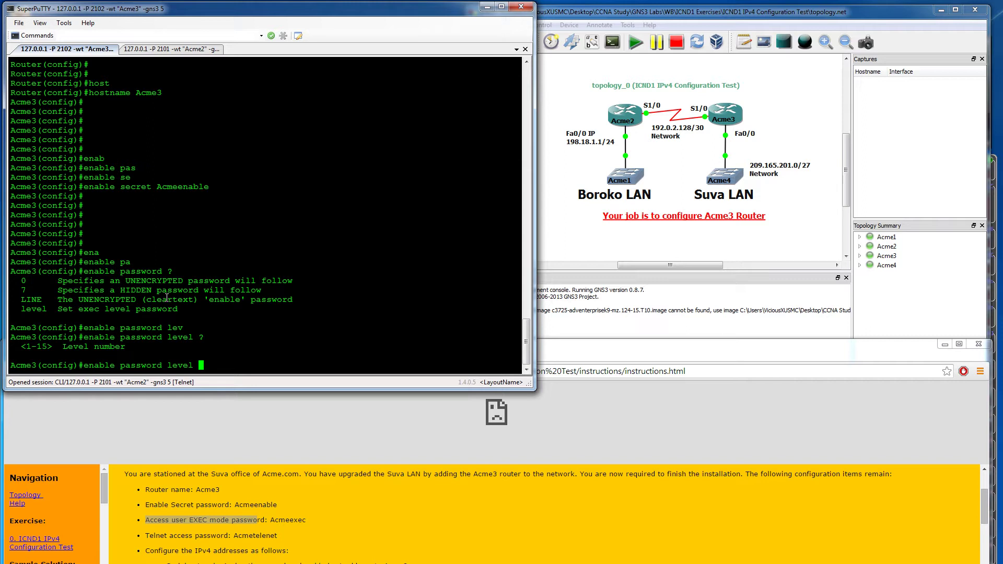
key(BackSpace)
key(BackSpace)
key(BackSpace)
key(BackSpace)
key(BackSpace)
text(eve)
key(Tab)
text(15 ?)
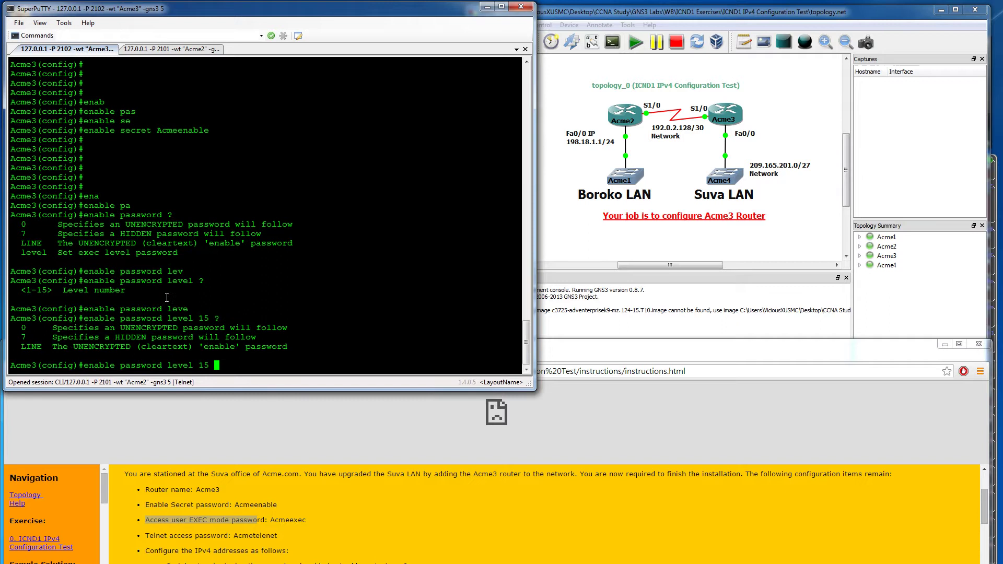
text(Acmeexec)
key(Return)
key(Return)
key(Return)
key(Return)
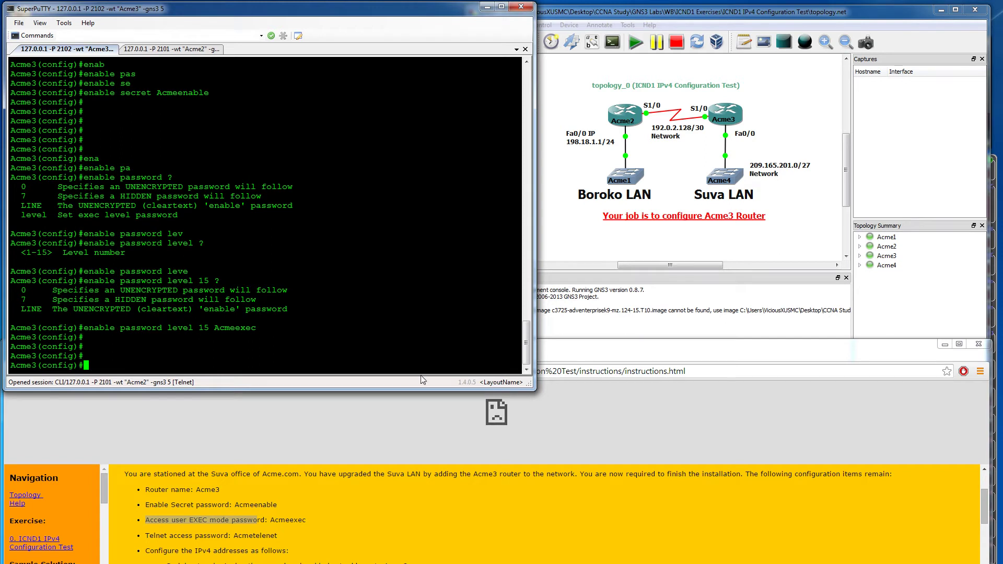
Highlight the Telnet password requirement and enter line configuration for vty 0 15.
drag(146, 536, 219, 536)
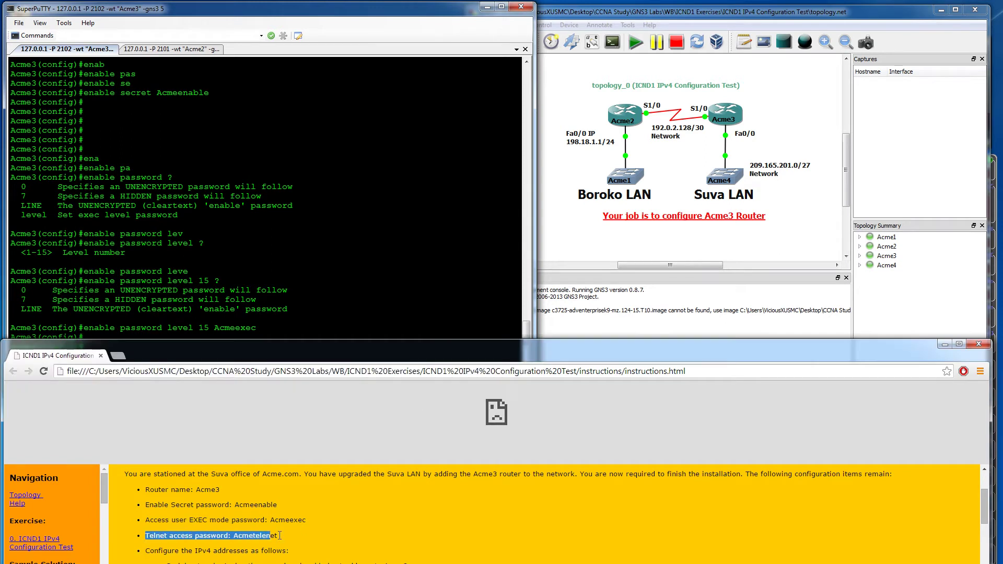
drag(280, 536, 282, 536)
click(291, 308)
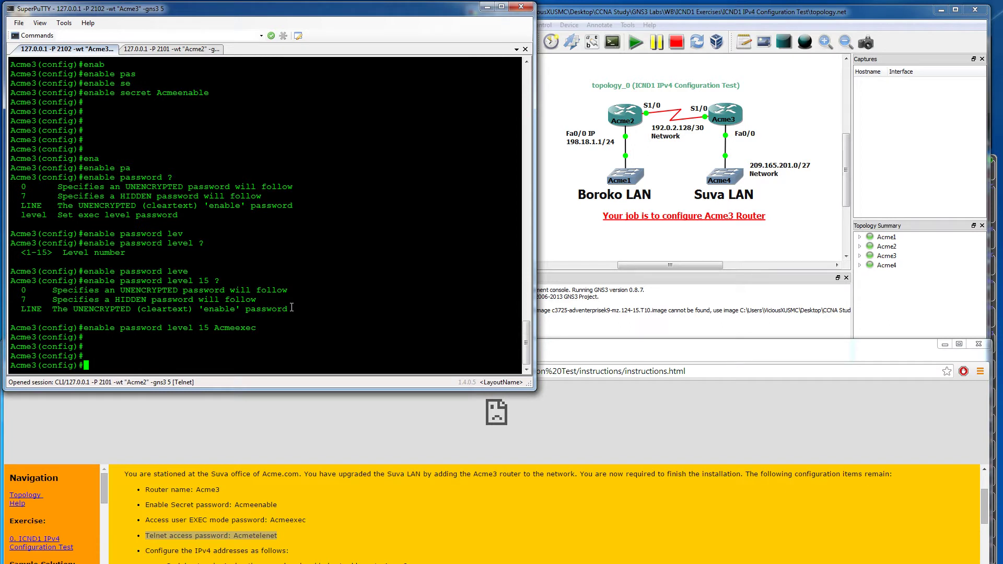
text(lin vty 0-15)
key(Return)
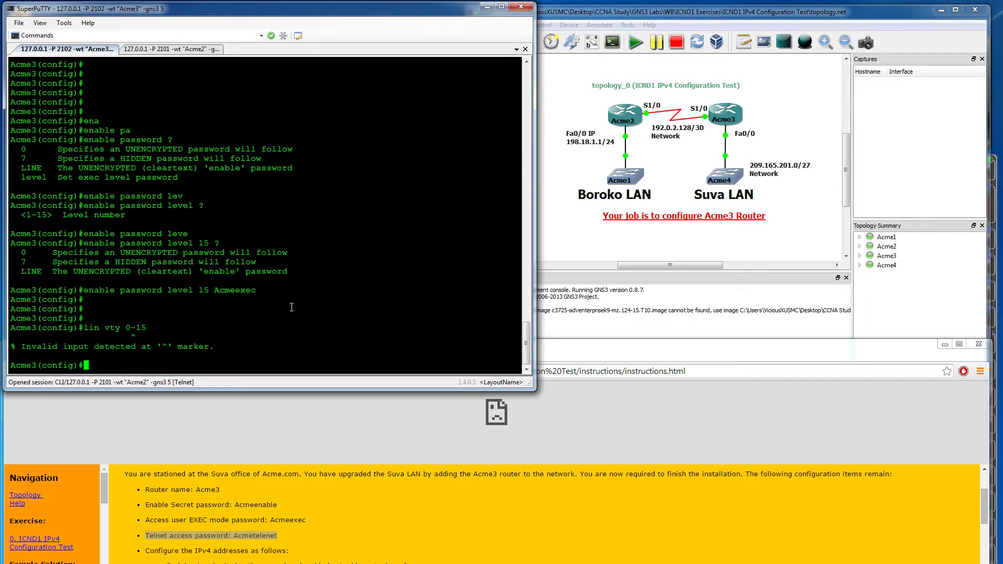
text(line vty 0 - 15)
key(Return)
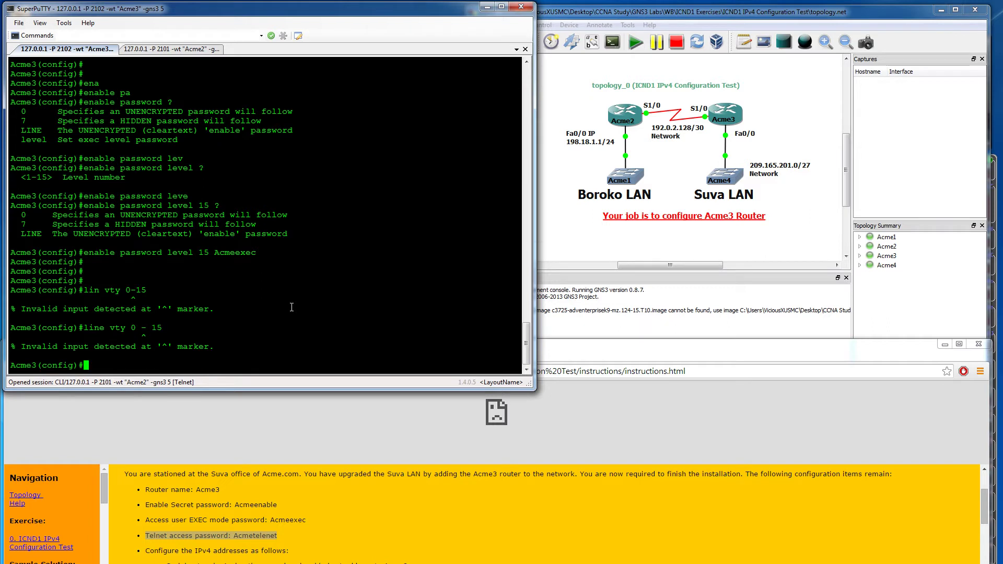
key(Up)
key(BackSpace)
key(BackSpace)
key(BackSpace)
key(BackSpace)
text(15)
key(Return)
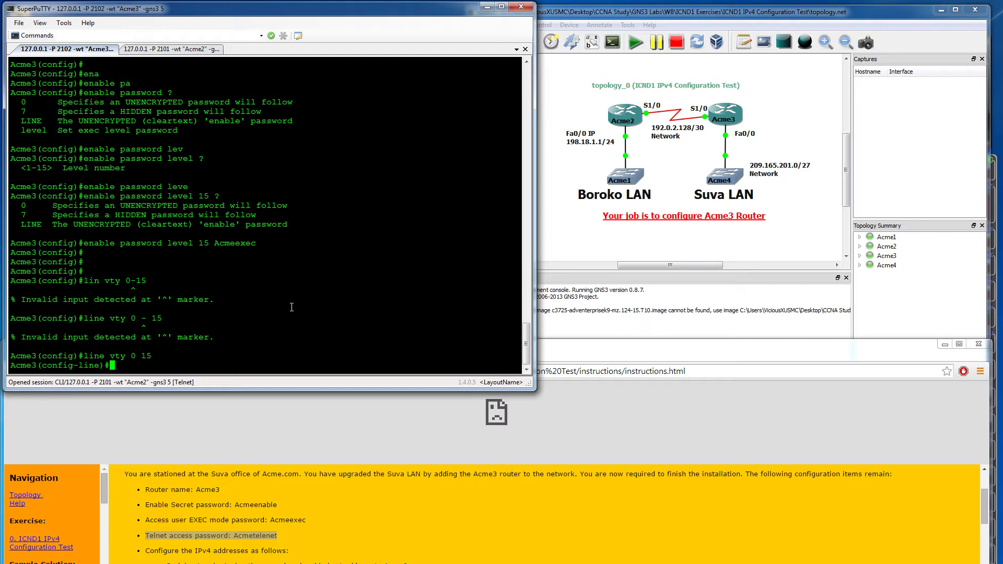
Apply the instructions' Telnet password to the vty lines and exit to global configuration.
text(pas)
key(Tab)
text(?)
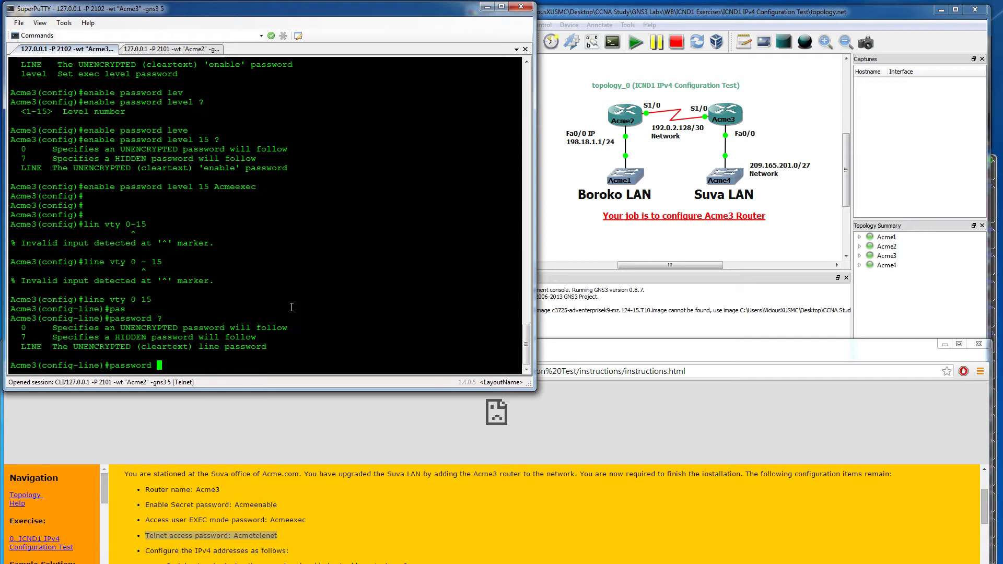
text(Acmetelenet)
key(Return)
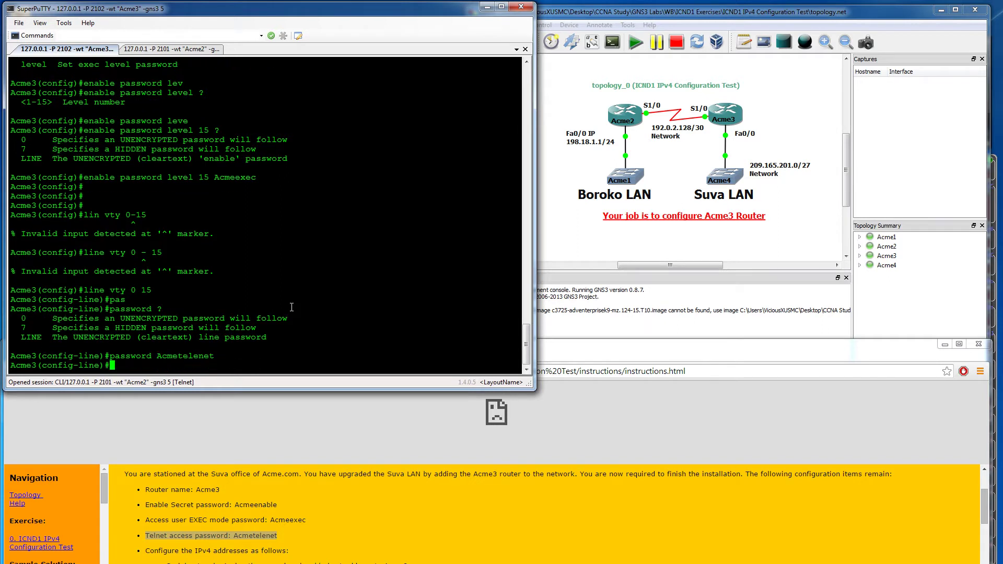
key(Return)
key(Return)
key(Return)
text(exit)
key(Return)
key(Return)
key(Return)
key(Return)
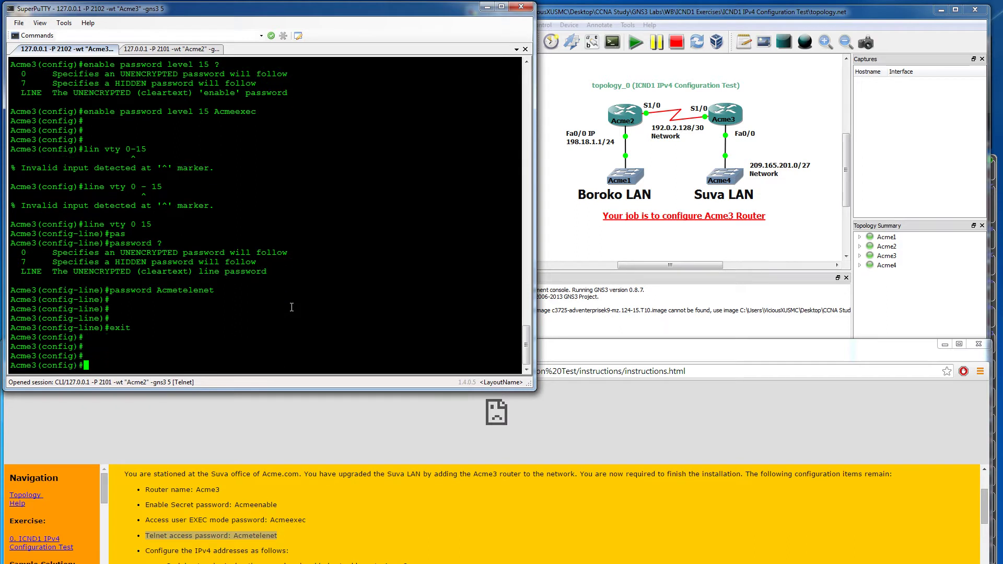
Check the instructions and enter interface configuration for Serial1/0.
click(289, 540)
scroll(304, 530, down, 1)
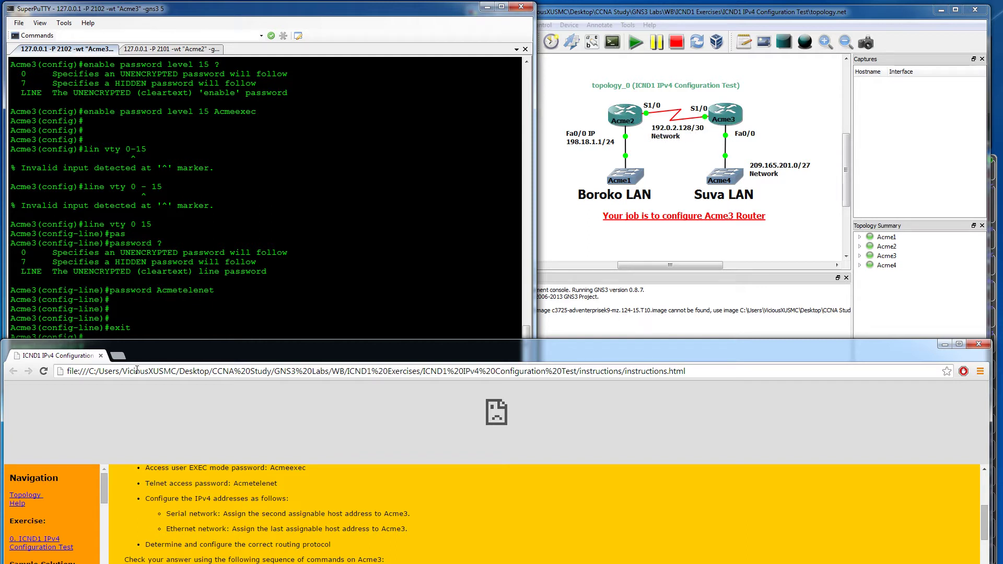
click(114, 297)
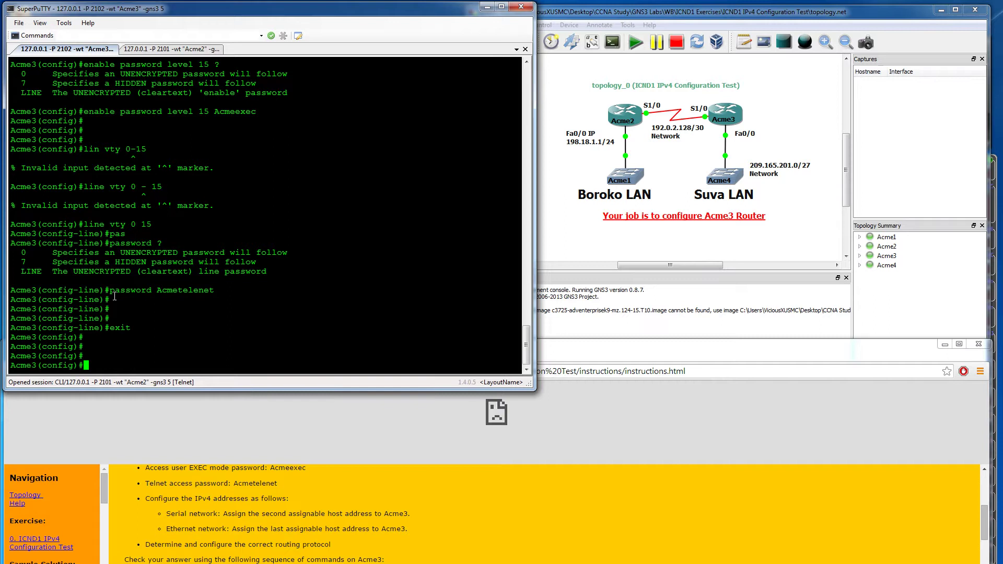
text(int s1/0)
key(Return)
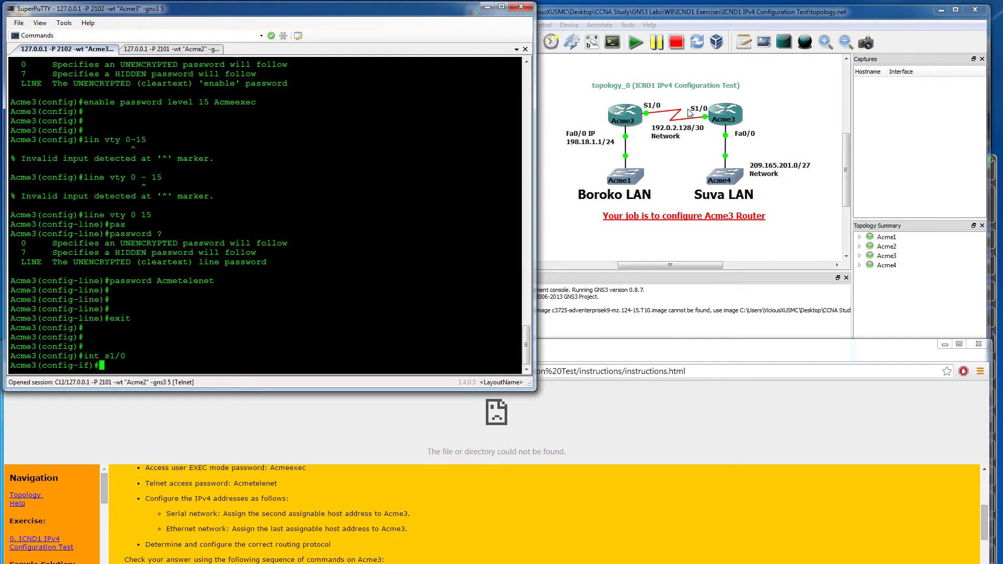
Assign 192.0.2.130 255.255.255.252 to Serial1/0 and enable it with no shut.
text(ip add)
key(Tab)
text(1)
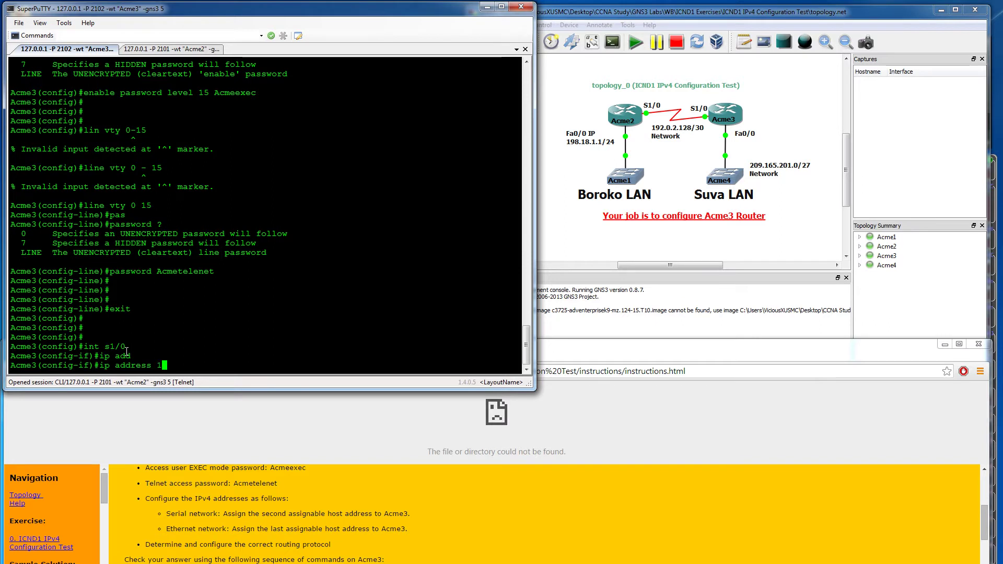
text(92.0.2.130)
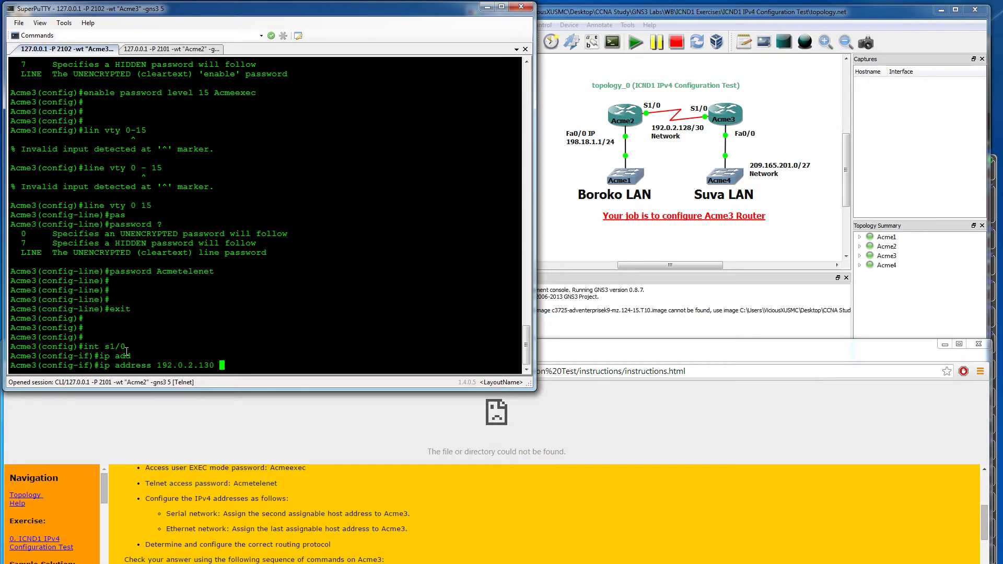
text( 255.255.255.2)
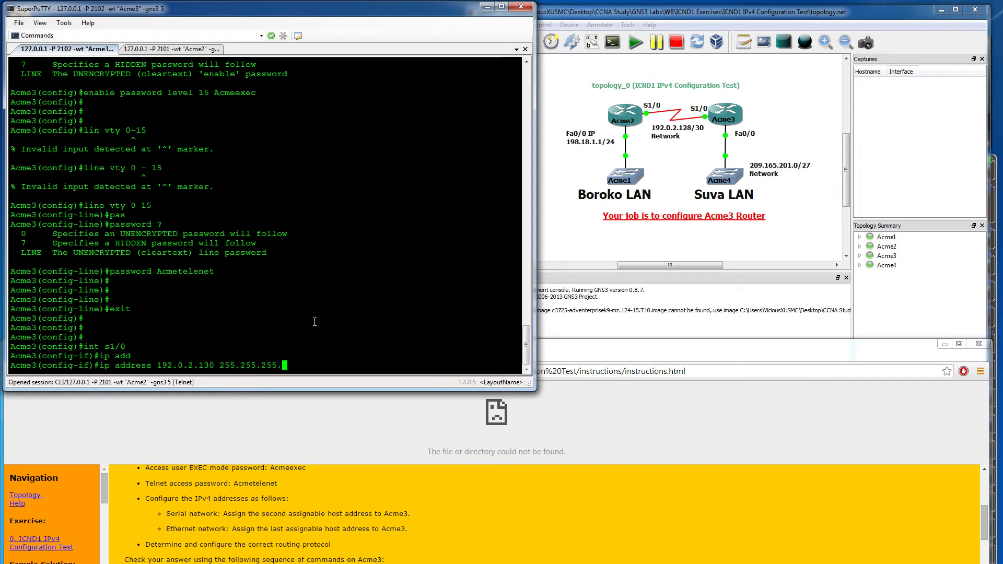
text(52)
key(Return)
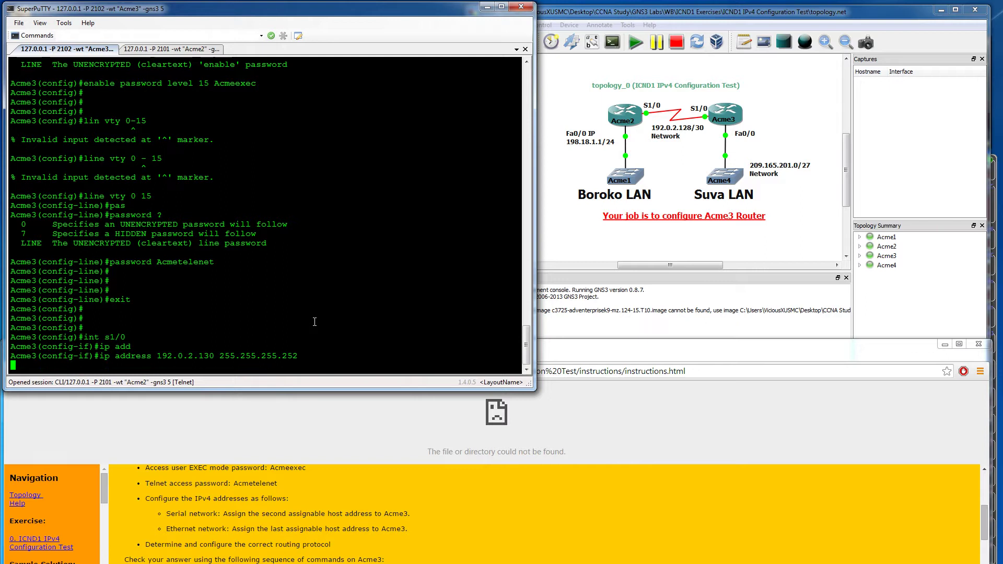
text(no shut)
key(Return)
key(Return)
key(Return)
key(Return)
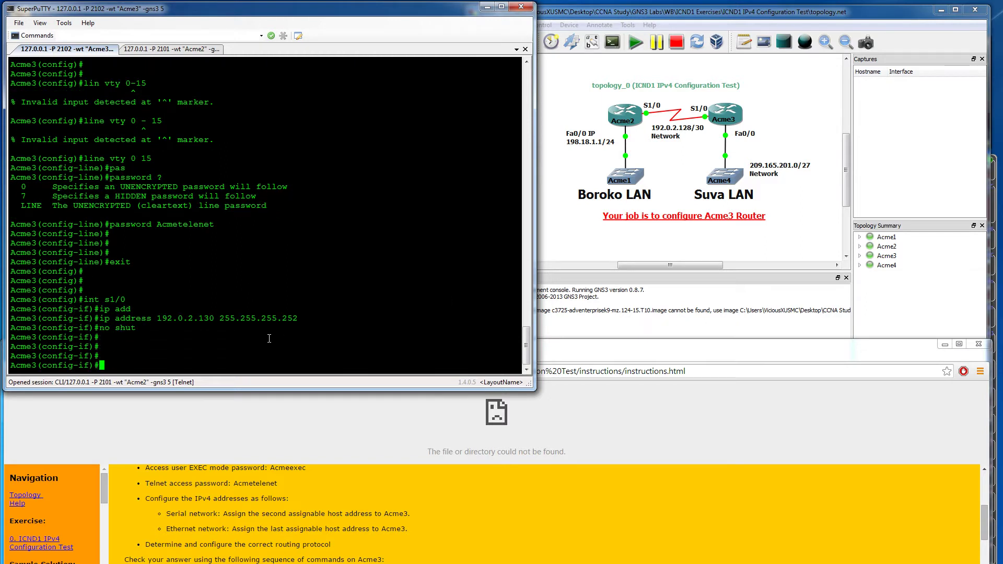
text(int f0/0)
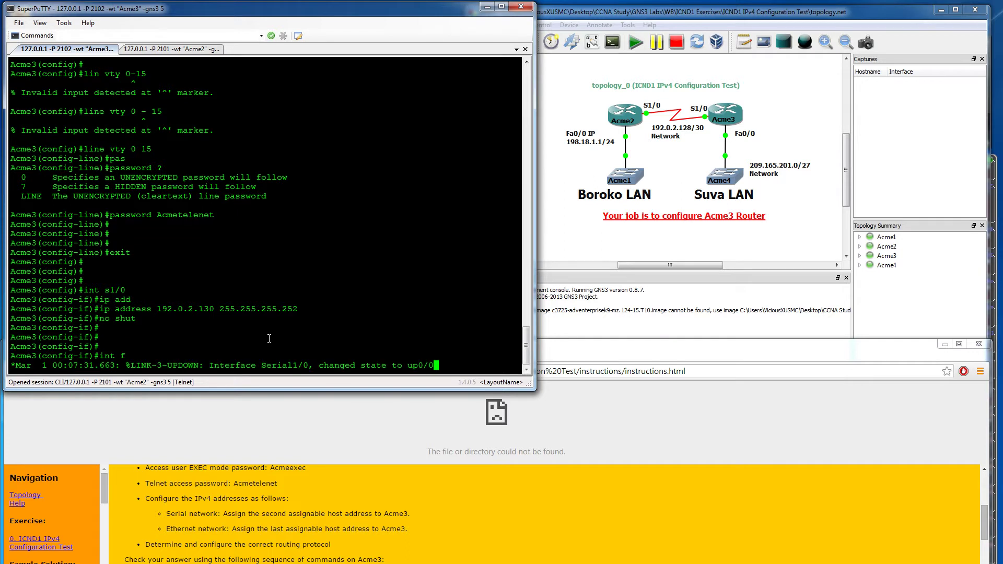
Give FastEthernet0/0 the address 209.165.201.30 255.255.255.224 and enable it with no shut.
key(Return)
key(Return)
key(Return)
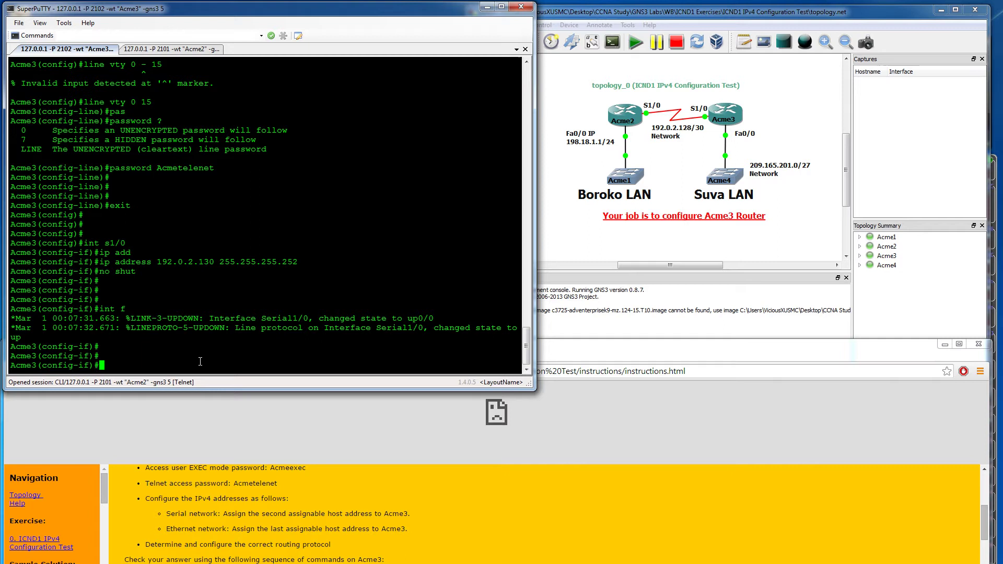
text(ip address)
key(Tab)
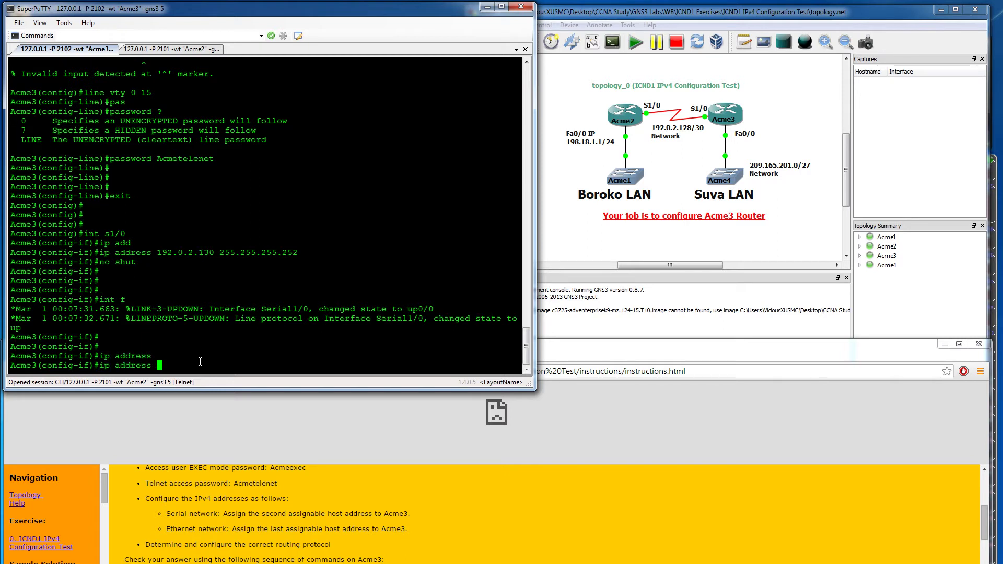
text(209.165.201.30 255.255.255.)
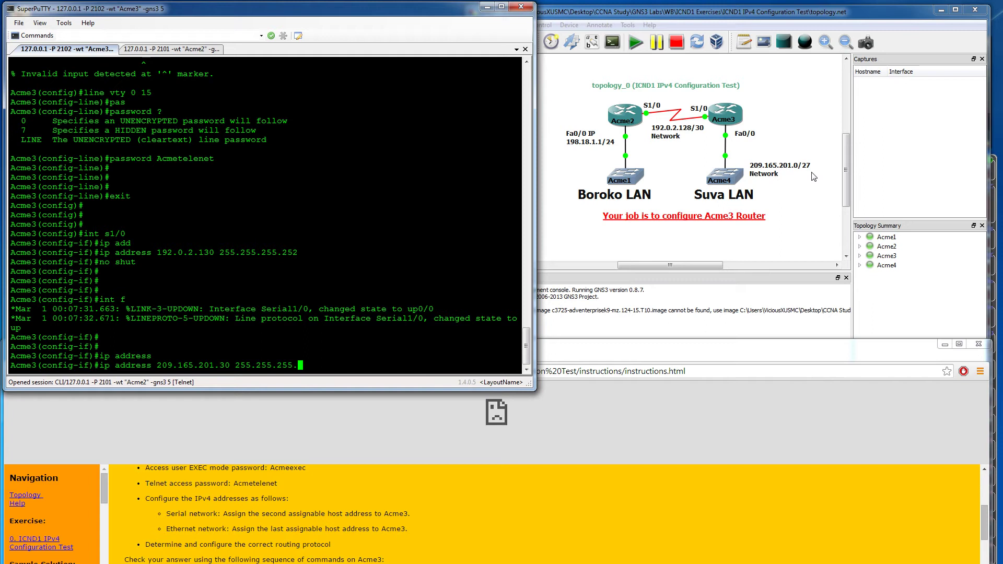
text(224)
key(Return)
text(no shut)
key(Return)
Run do show ip int brief to confirm both interfaces are up.
key(Return)
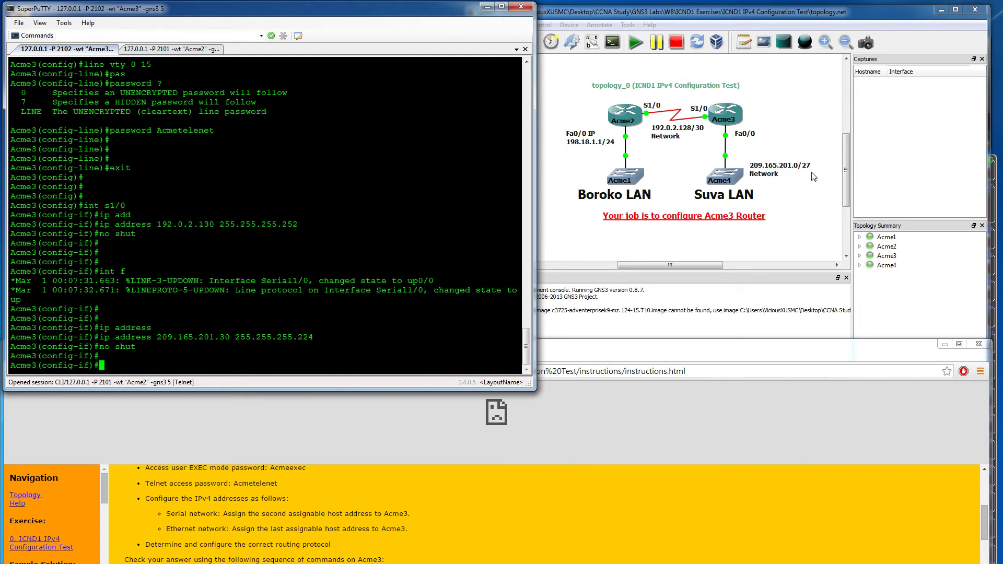
key(Return)
key(Return)
key(Return)
text(do show i)
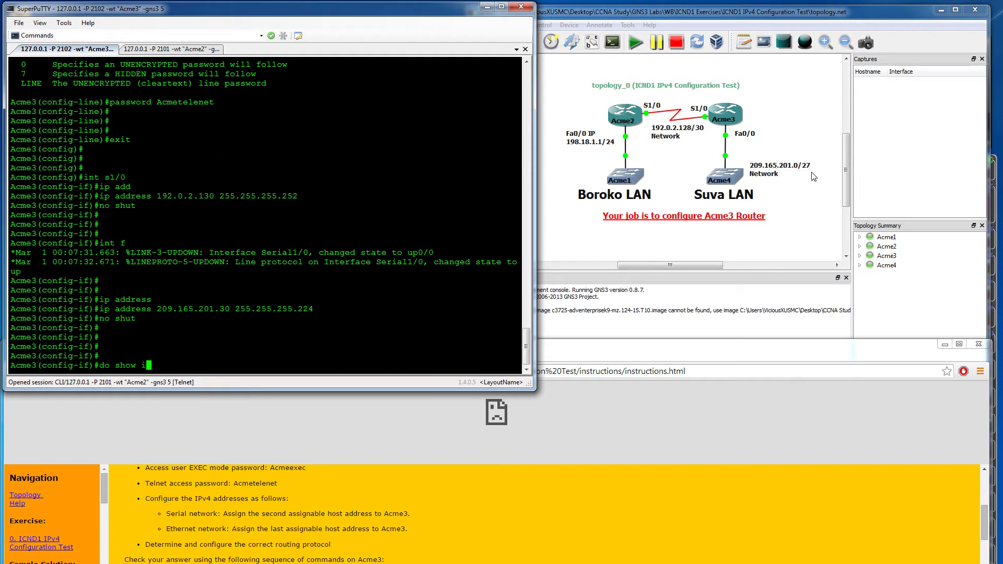
text(p int brief)
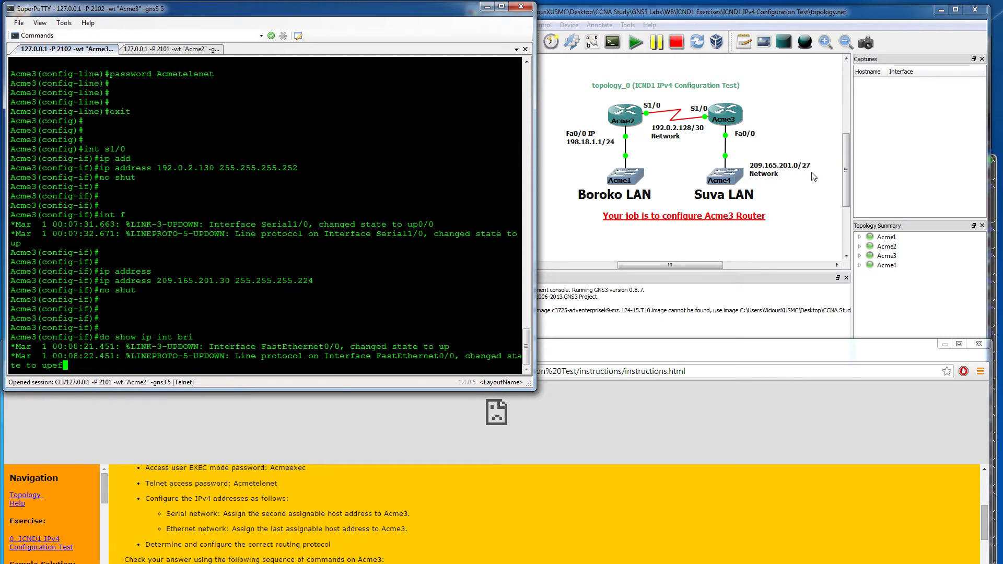
key(Return)
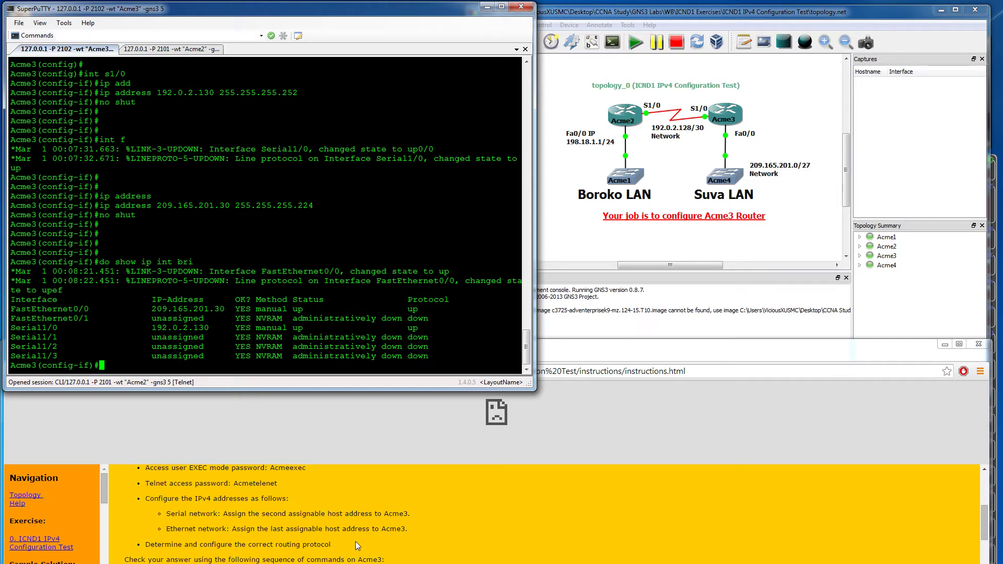
click(192, 49)
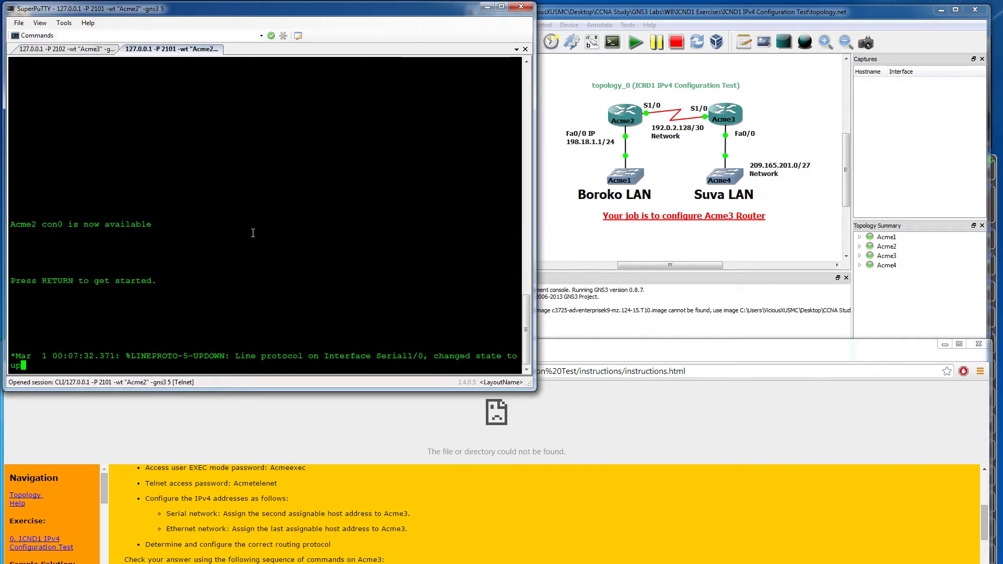
key(Return)
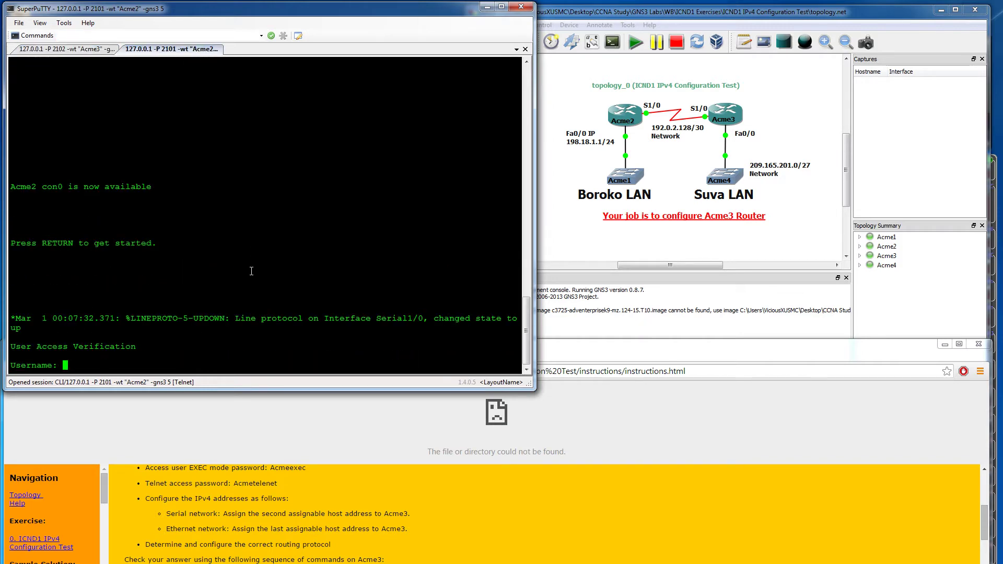
text(Acme)
key(Return)
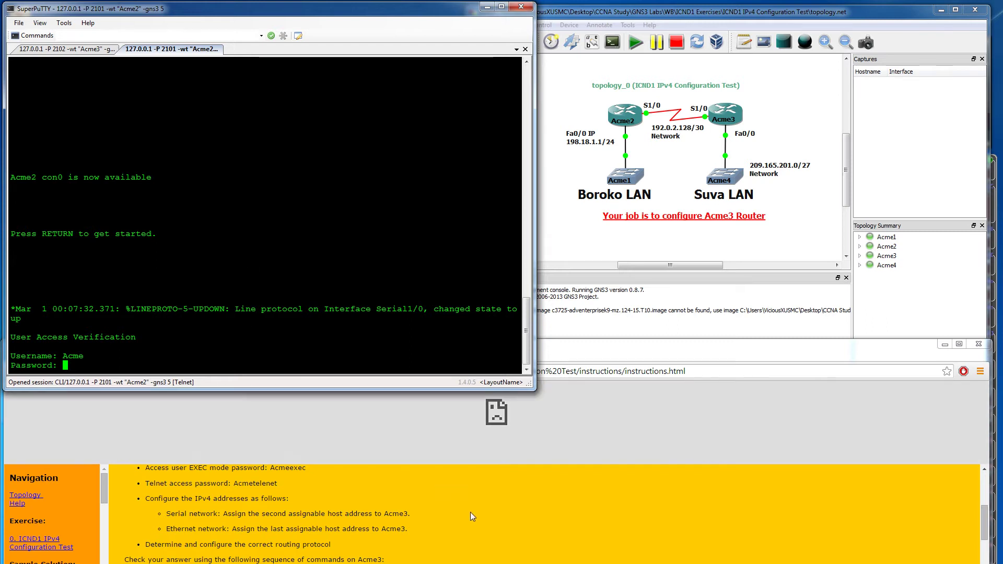
click(452, 518)
scroll(417, 518, down, 1)
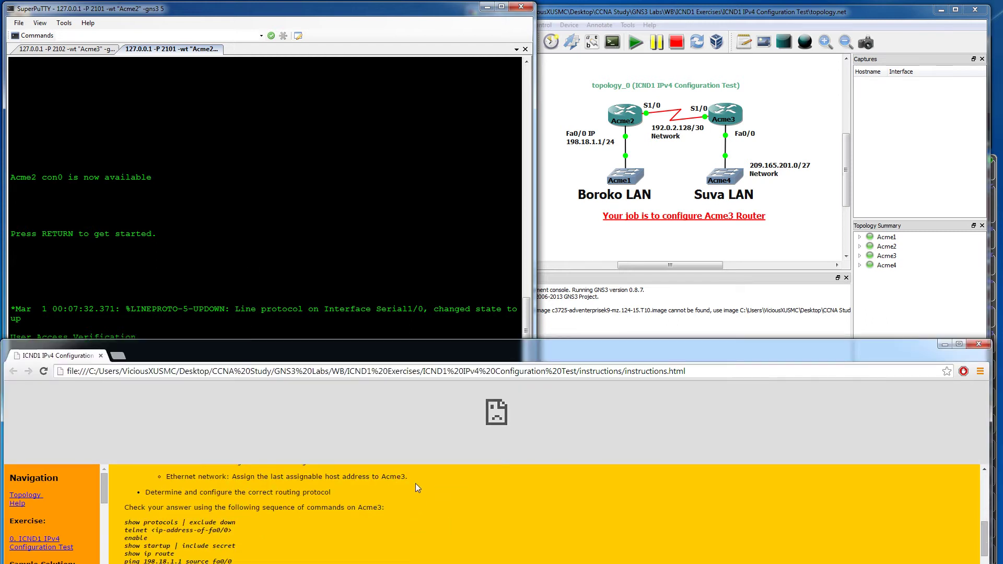
scroll(416, 483, down, 1)
scroll(408, 484, up, 1)
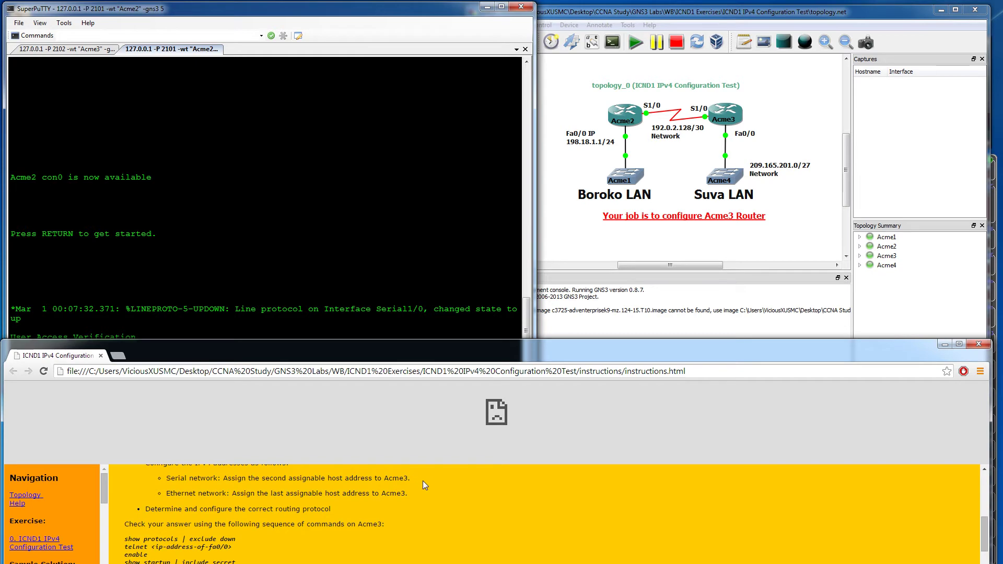
scroll(391, 488, up, 1)
scroll(392, 494, up, 1)
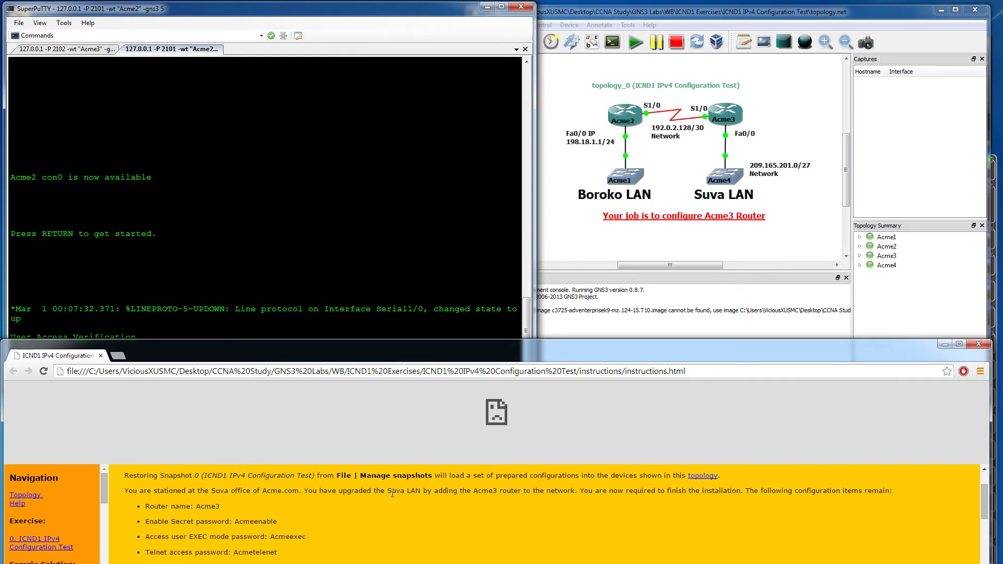
scroll(337, 480, down, 2)
scroll(356, 483, up, 3)
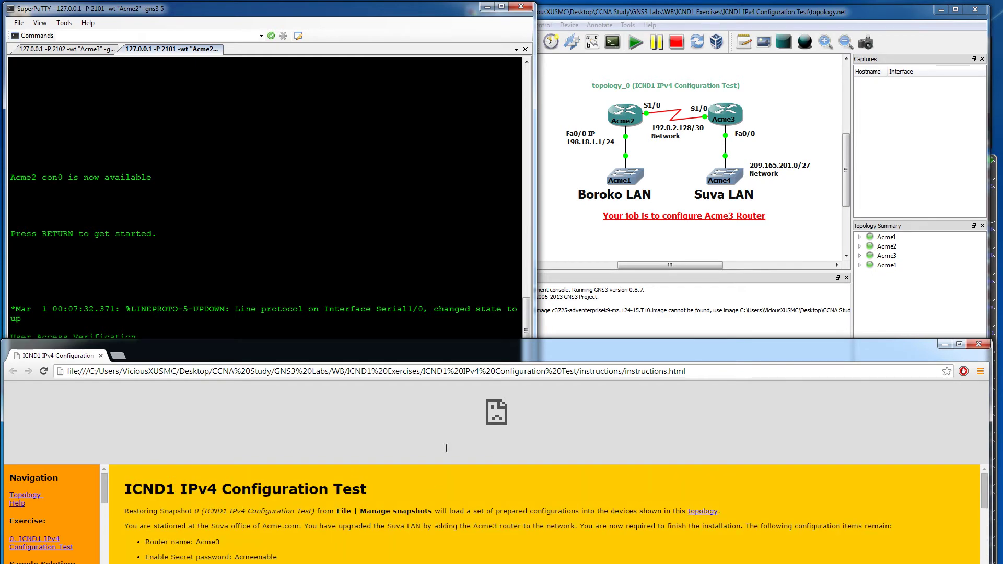
scroll(381, 501, down, 1)
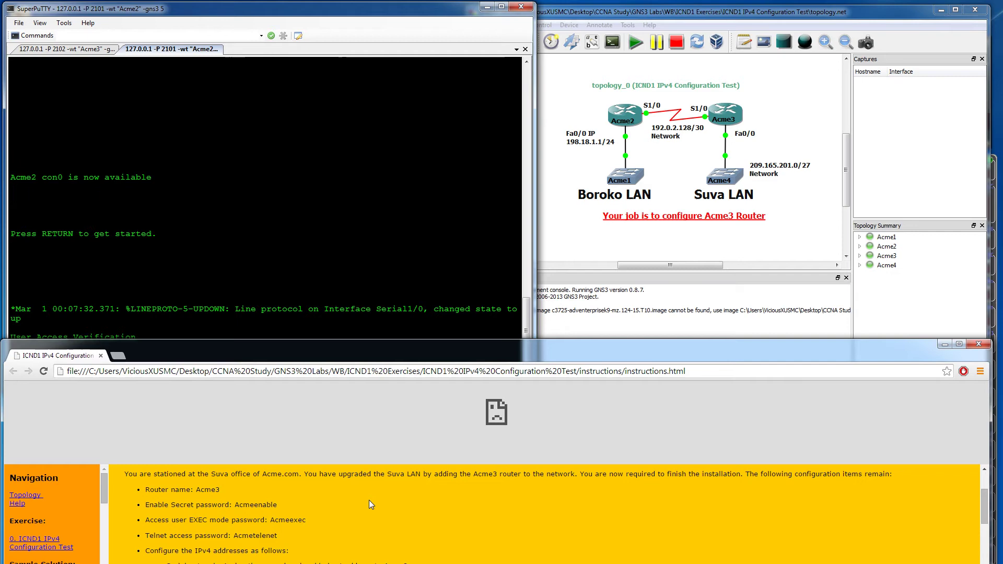
scroll(369, 500, down, 1)
scroll(368, 500, down, 1)
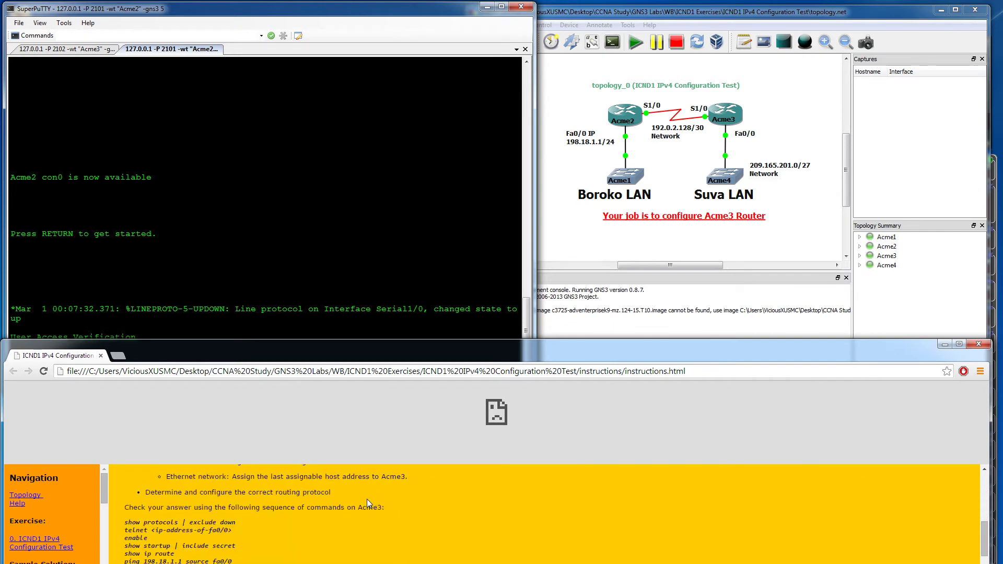
scroll(367, 499, down, 1)
click(226, 189)
scroll(233, 212, down, 5)
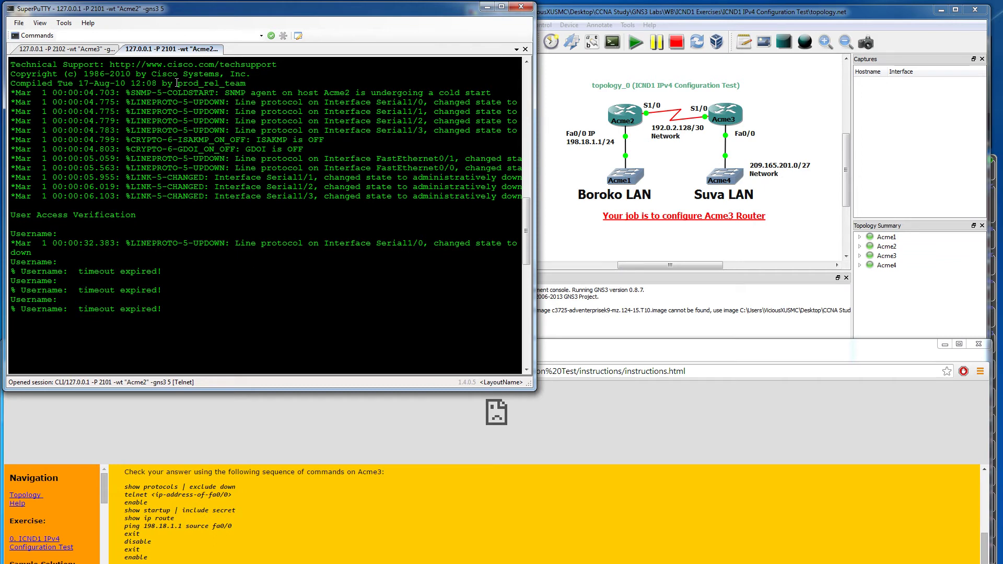
scroll(267, 182, up, 10)
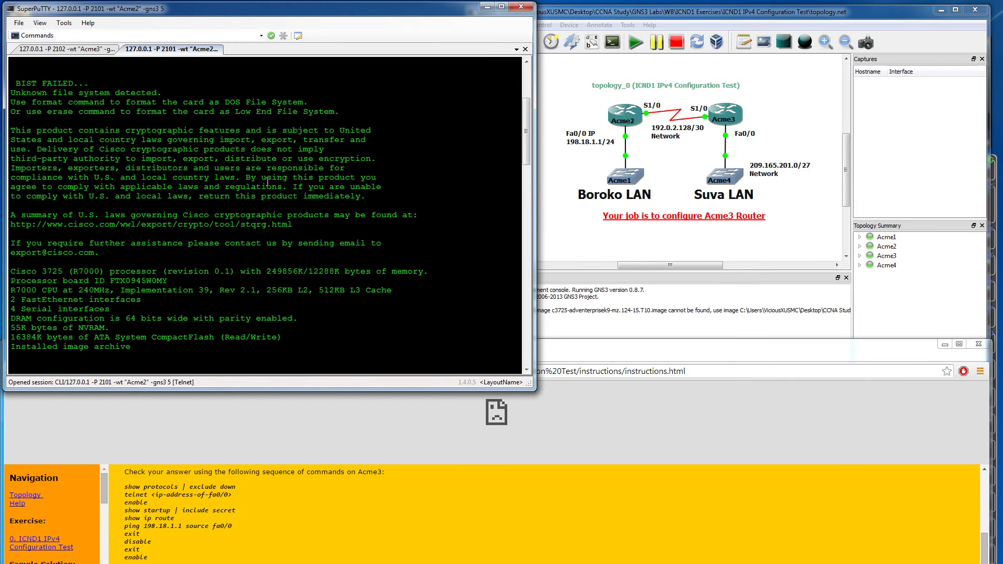
scroll(268, 187, down, 10)
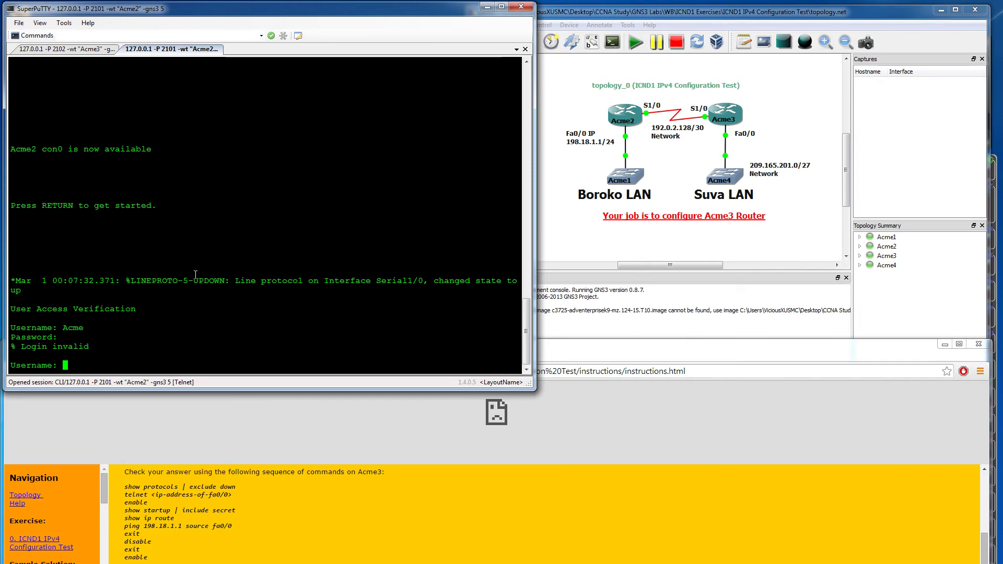
scroll(196, 275, up, 10)
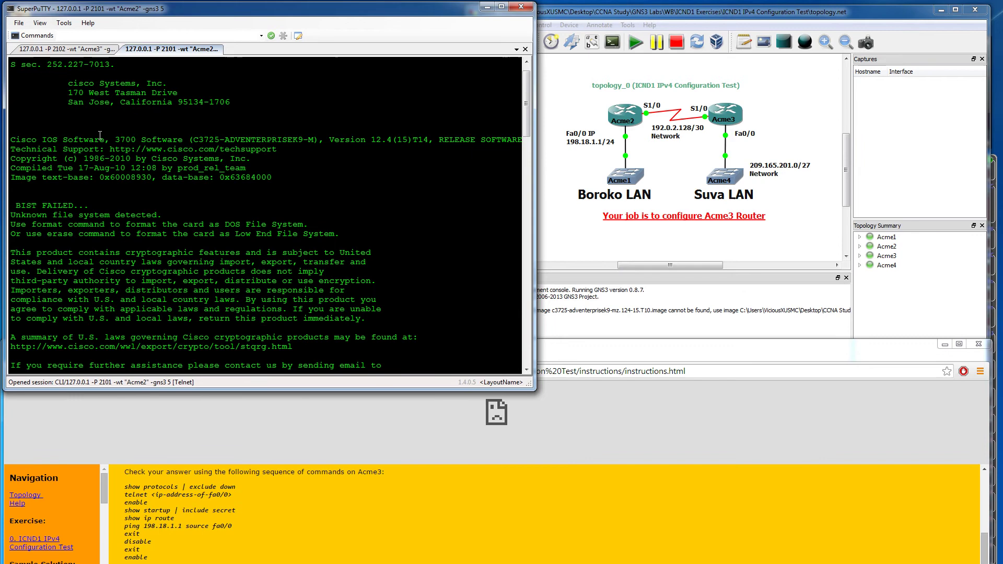
scroll(133, 187, down, 5)
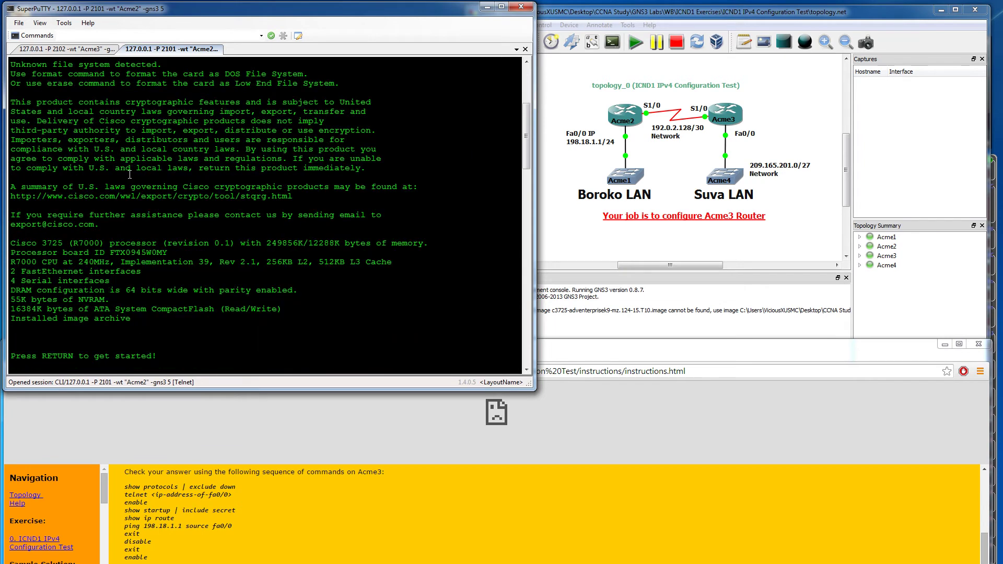
scroll(189, 208, down, 7)
scroll(286, 219, down, 5)
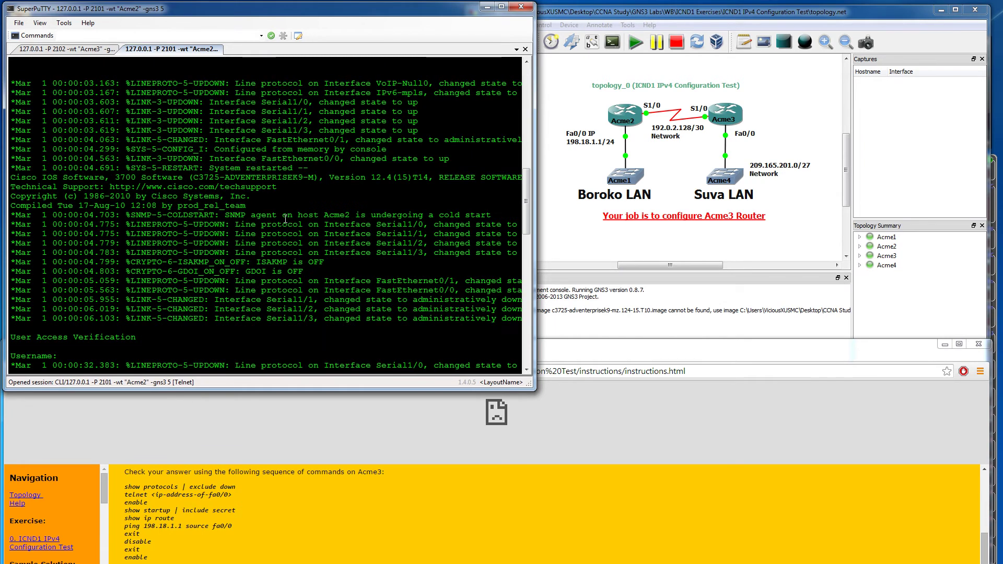
scroll(285, 219, down, 10)
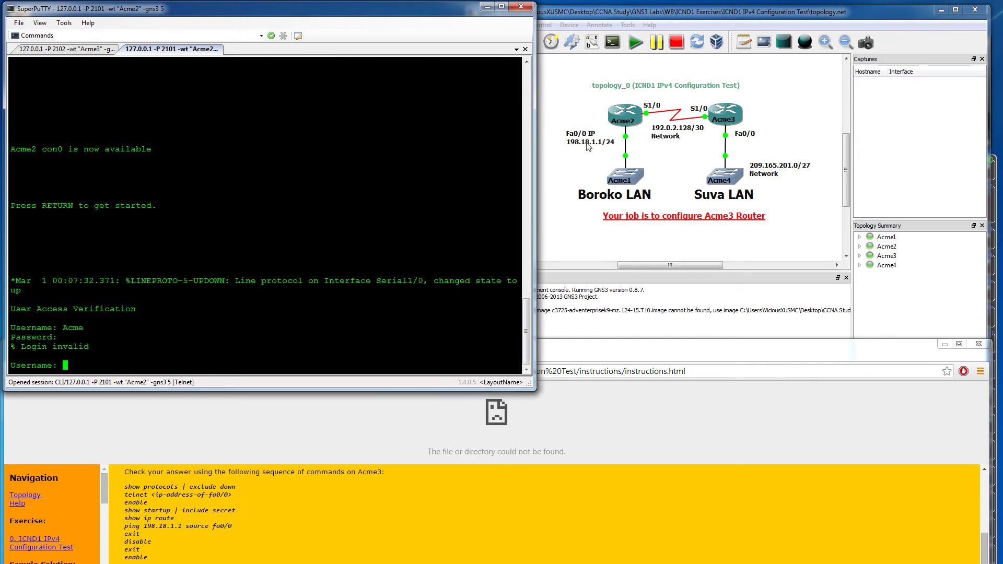
click(650, 245)
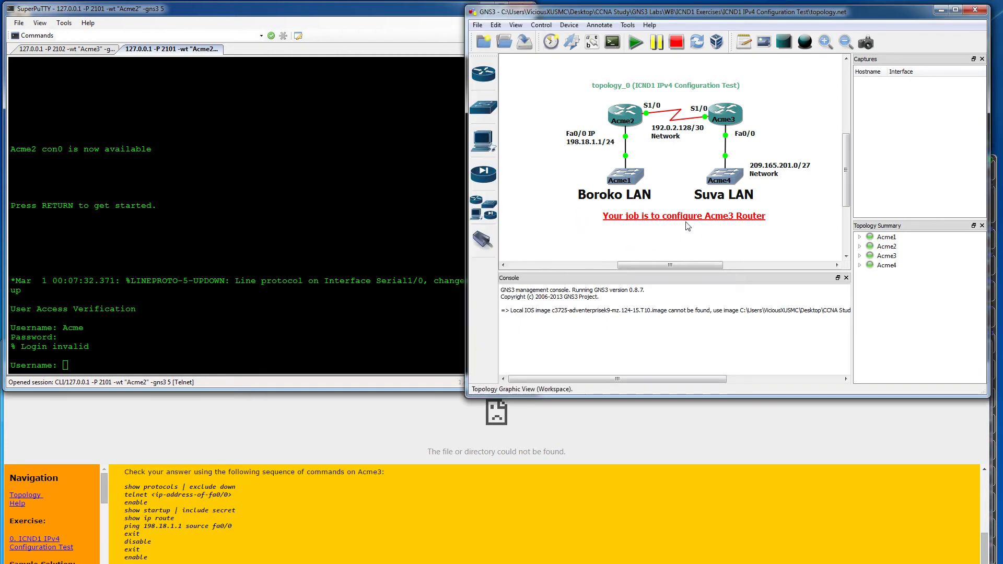
click(271, 531)
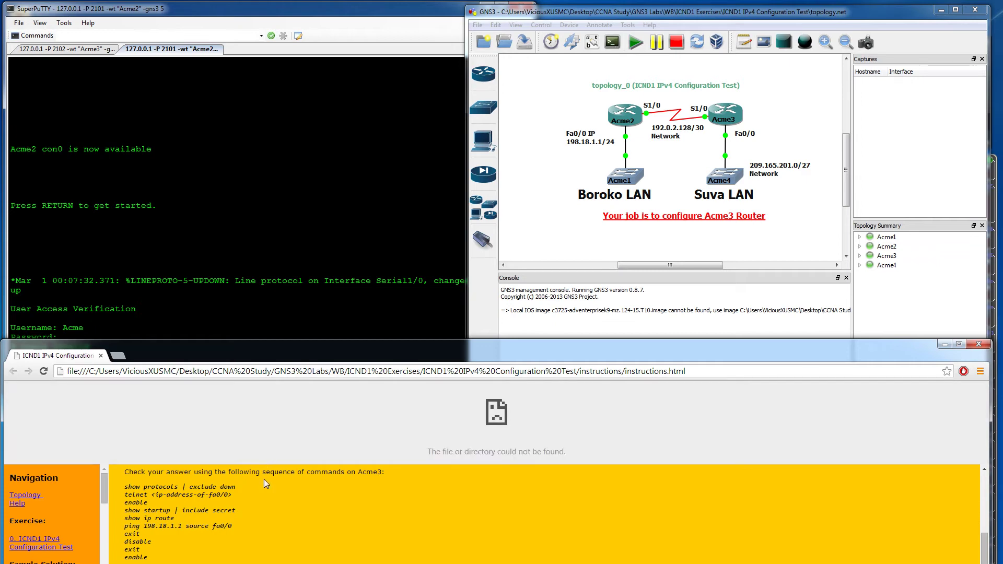
scroll(310, 530, up, 1)
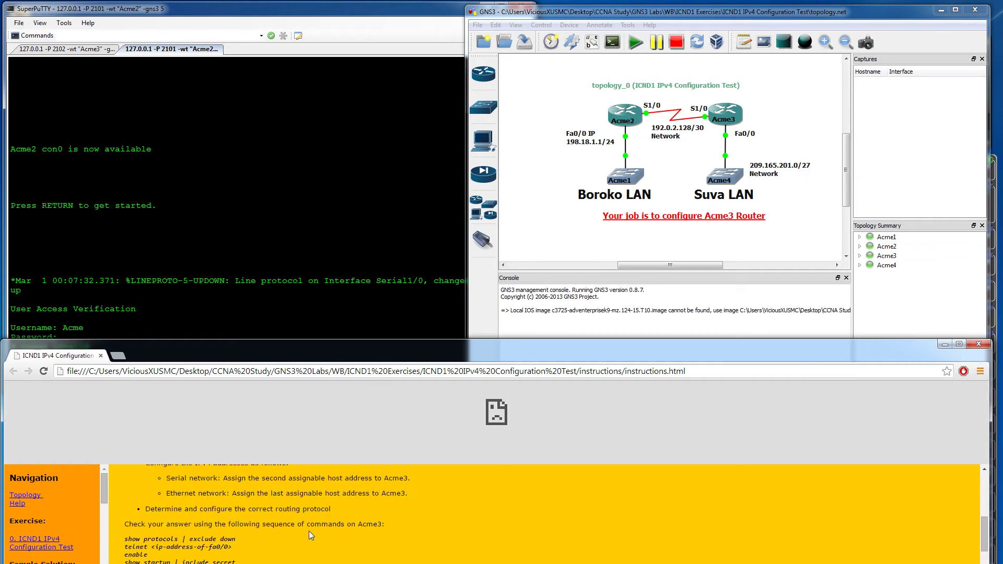
scroll(309, 531, down, 1)
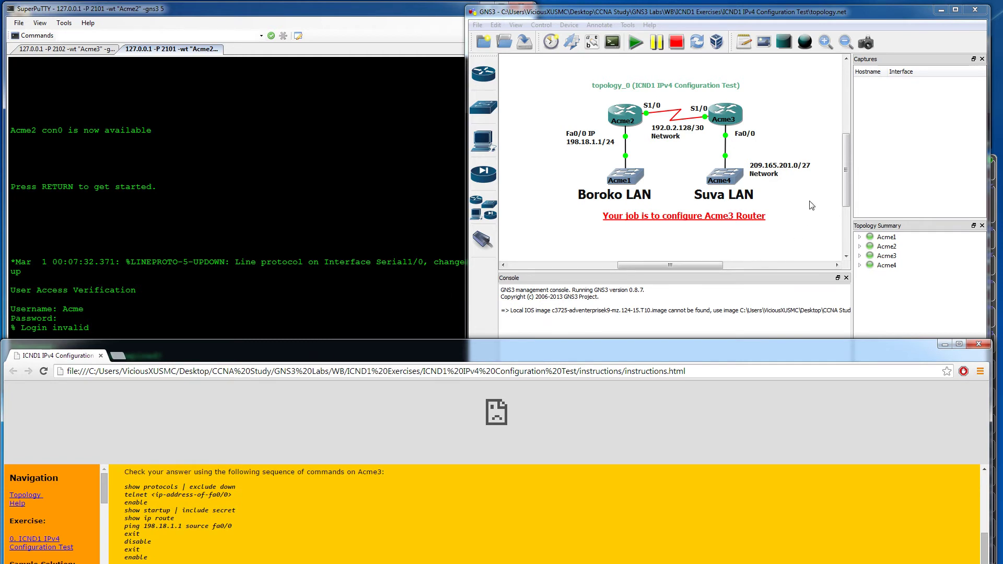
click(193, 325)
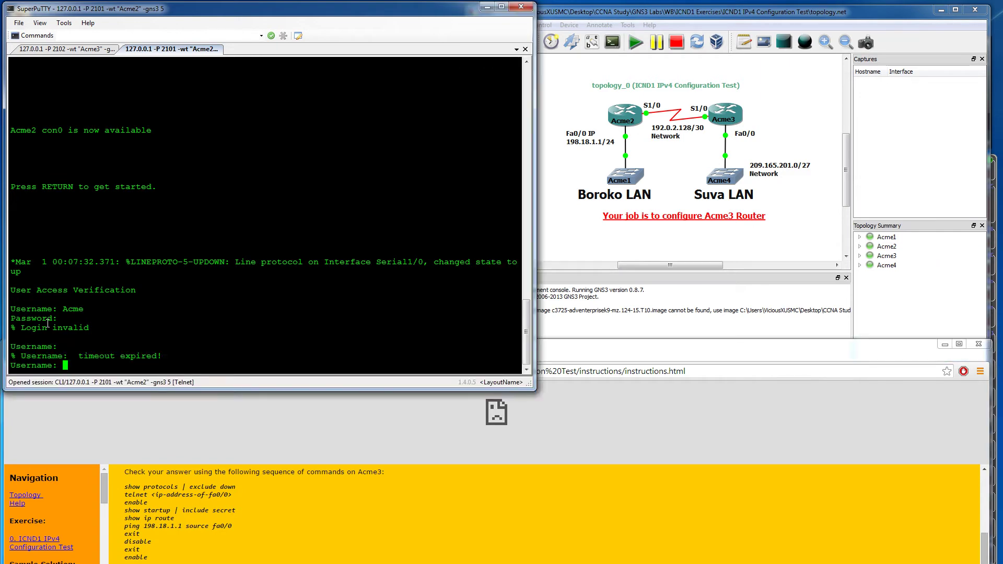
On the Acme3 console, exit to privileged mode and re-enter global configuration with conf t.
click(65, 49)
text(exit)
key(Return)
key(Return)
key(Return)
key(Return)
key(Return)
key(Return)
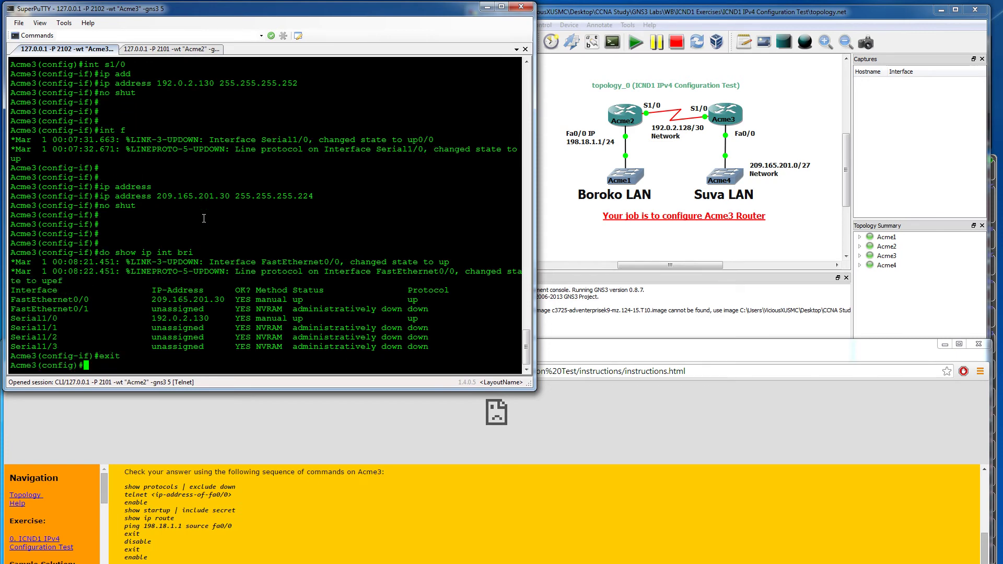
text(exit)
key(Return)
key(Return)
key(Return)
key(Return)
key(Return)
key(Return)
key(Return)
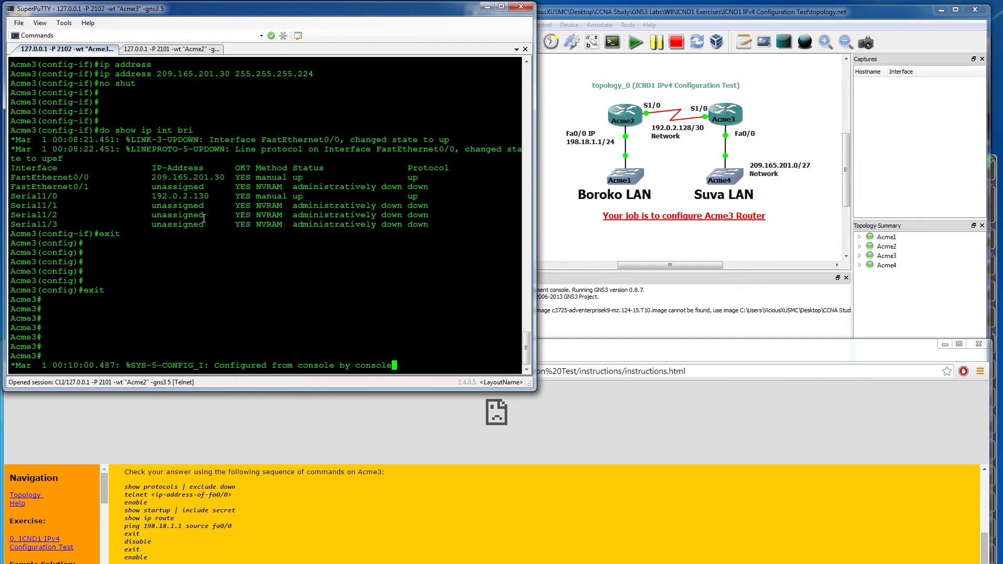
key(Return)
key(Return)
key(Return)
key(Return)
text(conf t)
key(Return)
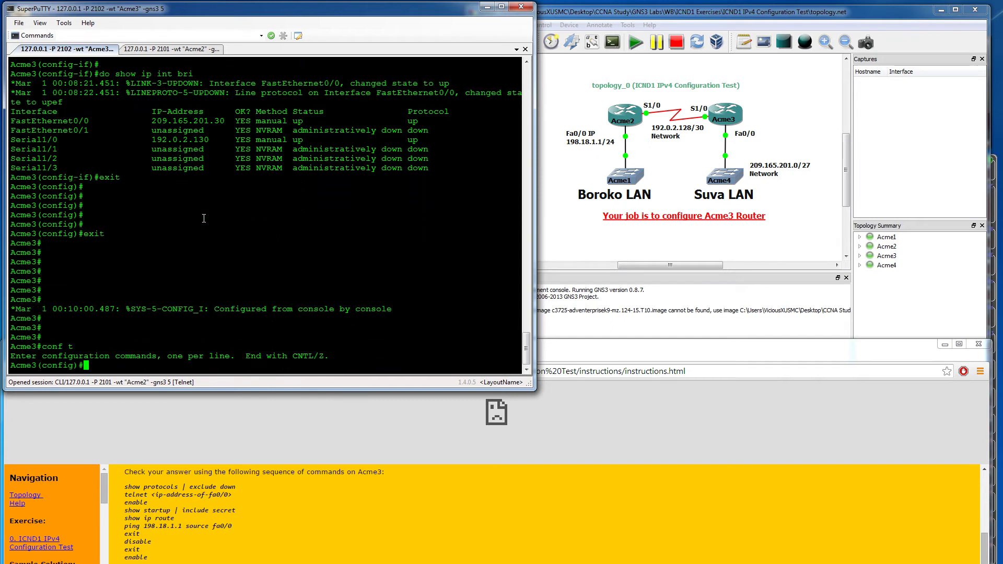
Start OSPF process 1 with network 0.0.0.0 255.255.255.255 area 0.
text(router ospf 1)
key(Return)
text(net)
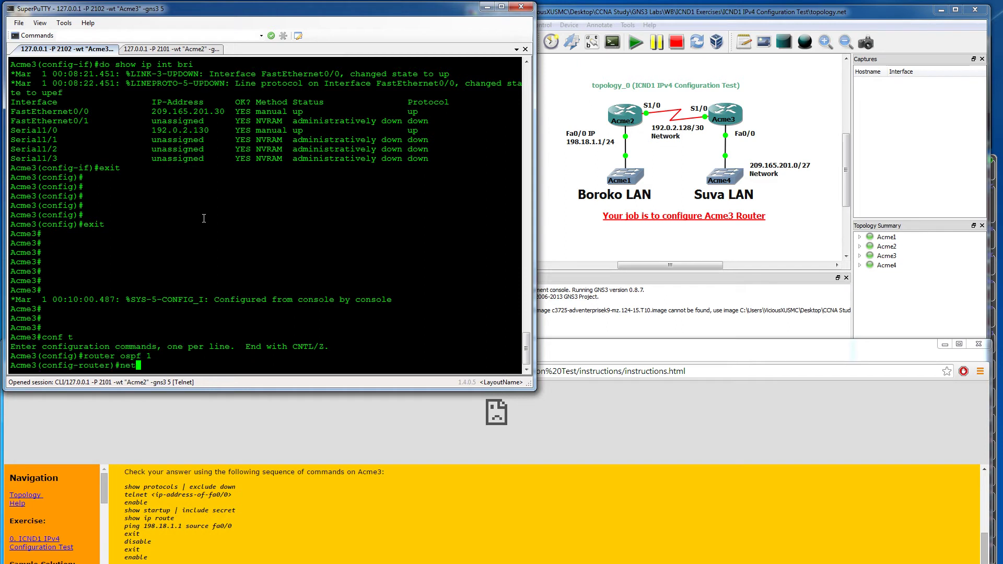
text(work 0.0.0.0 255.255.255.25)
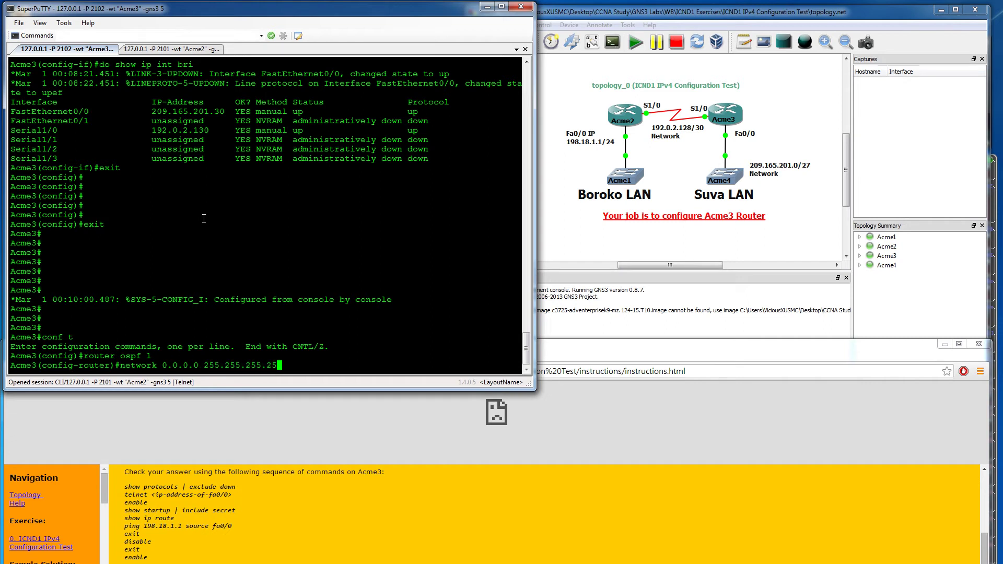
text(5 area 0)
key(Return)
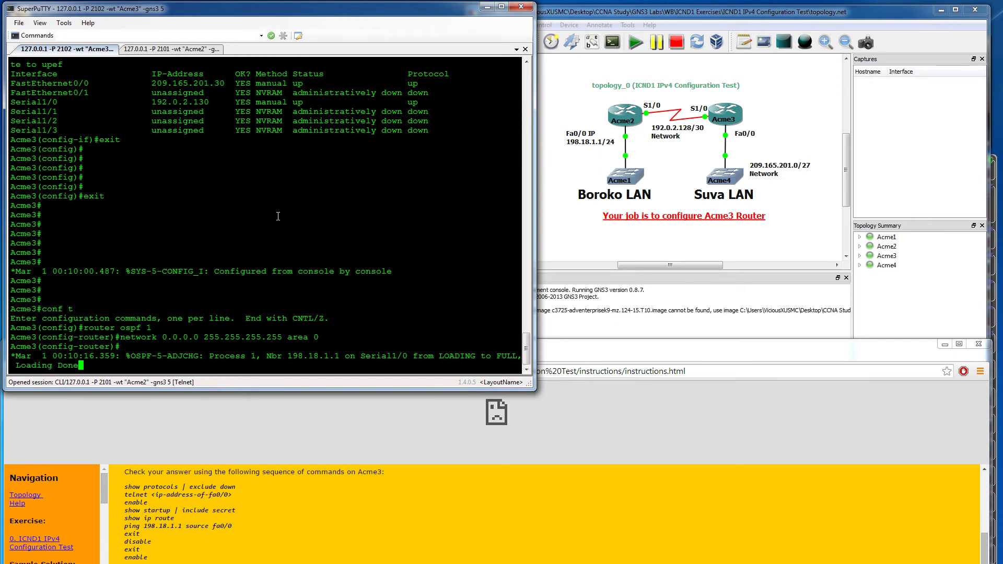
Display the routing table with do show ip route to check the OSPF-learned route.
key(Return)
key(Return)
key(Return)
key(Return)
key(Return)
text(do show i)
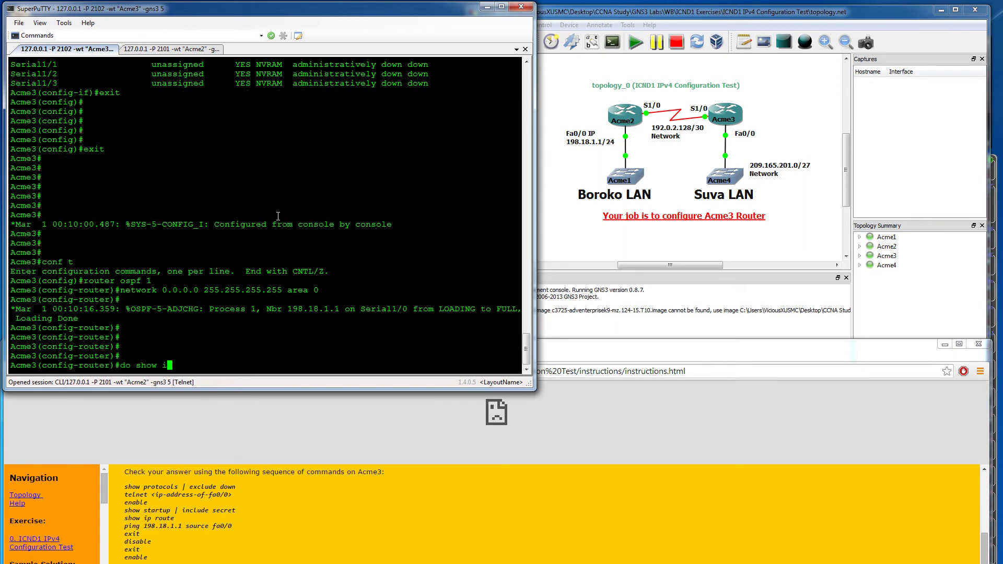
text(p route)
key(Return)
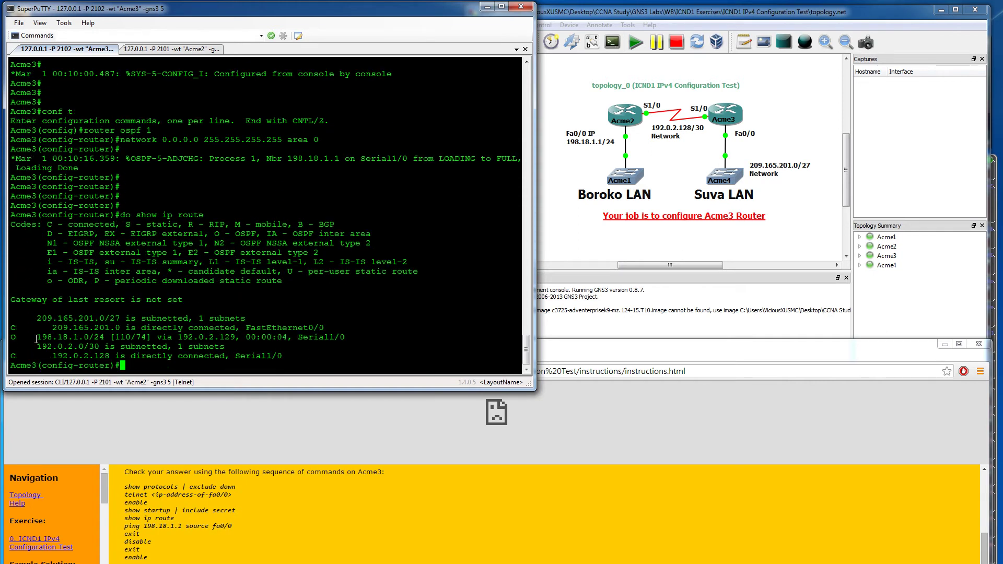
Highlight the OSPF route to 198.18.1.0/24 and bring the lab instructions forward.
drag(32, 337, 371, 342)
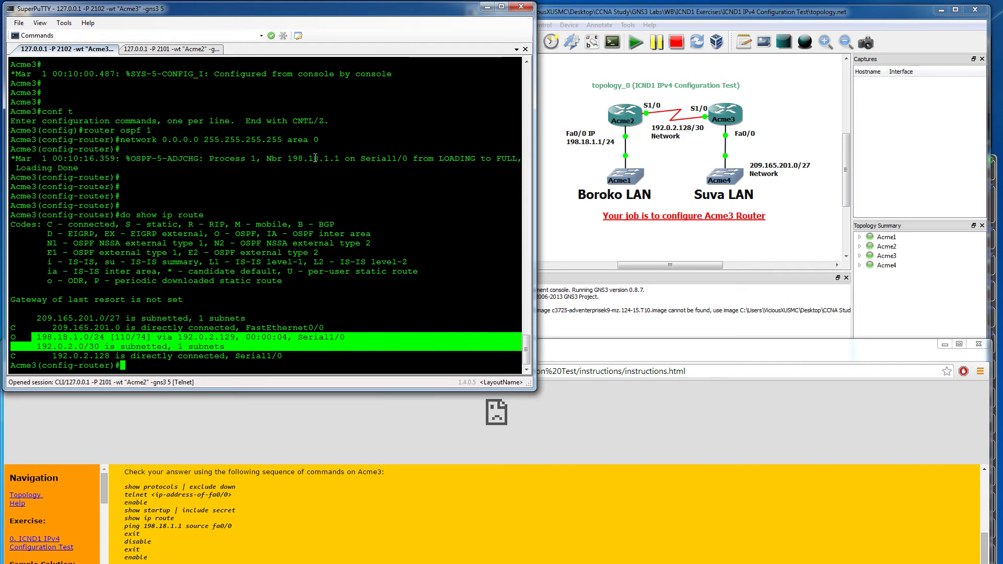
click(387, 529)
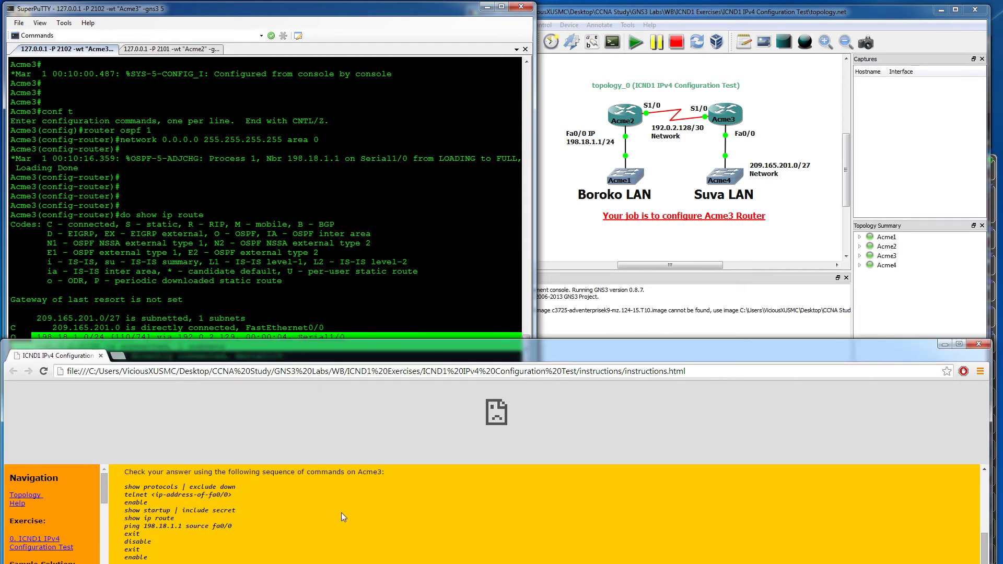
scroll(341, 513, up, 5)
scroll(511, 481, down, 1)
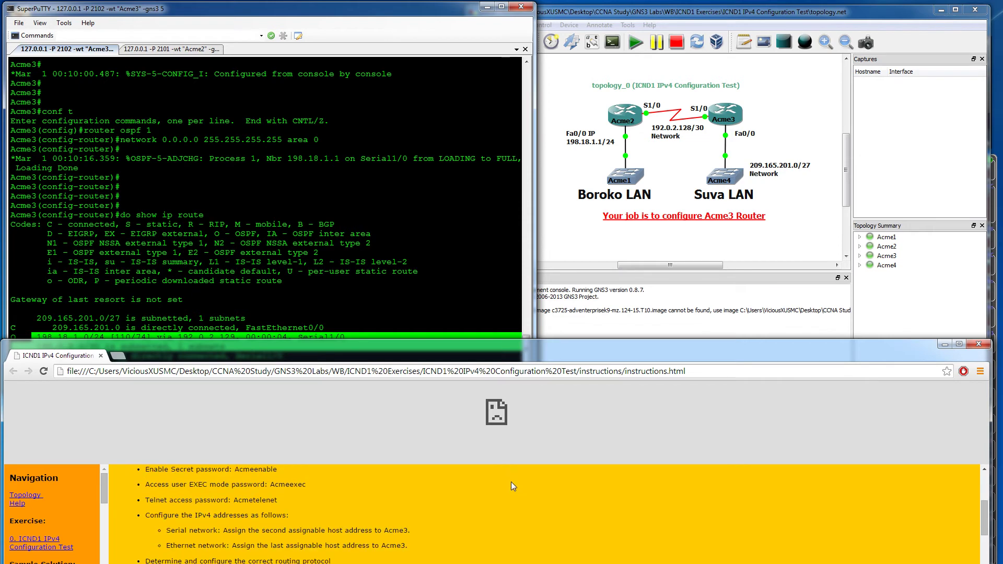
scroll(511, 482, up, 1)
scroll(522, 479, down, 1)
scroll(522, 478, up, 1)
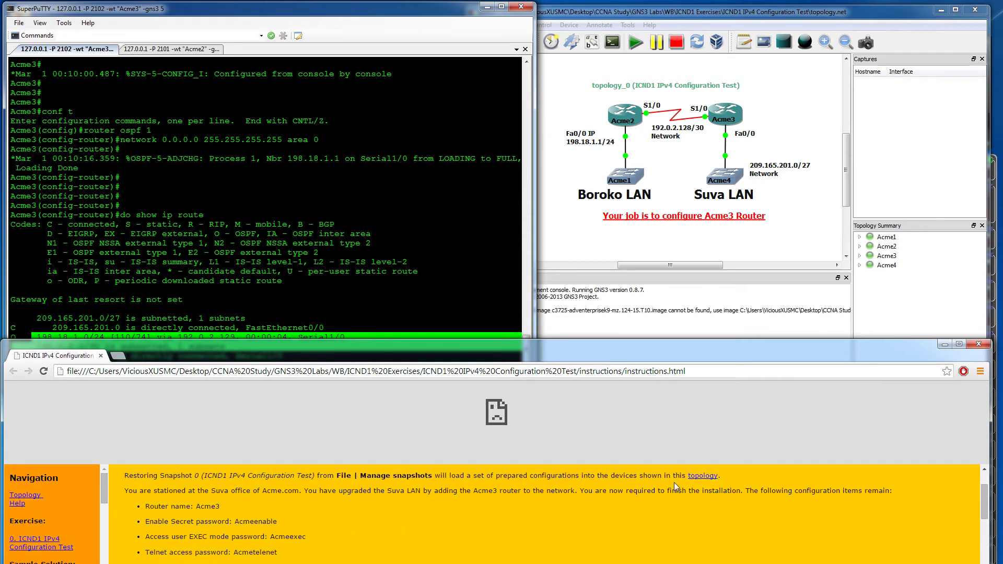
Review the lab topology diagram, then go back to the exercise instructions page.
click(699, 476)
scroll(449, 509, down, 3)
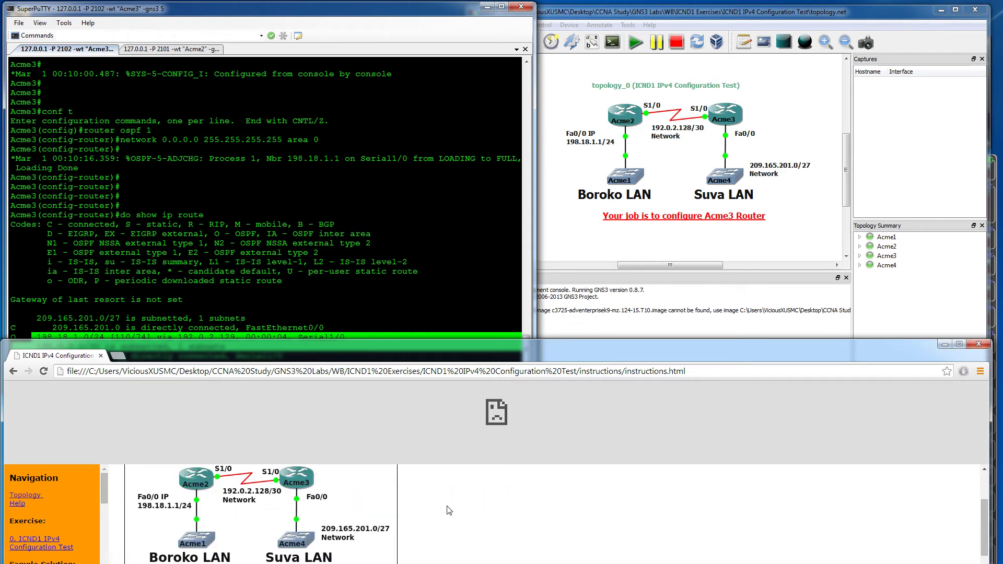
scroll(424, 523, up, 1)
scroll(427, 528, down, 1)
scroll(428, 528, up, 1)
key(alt+Tab)
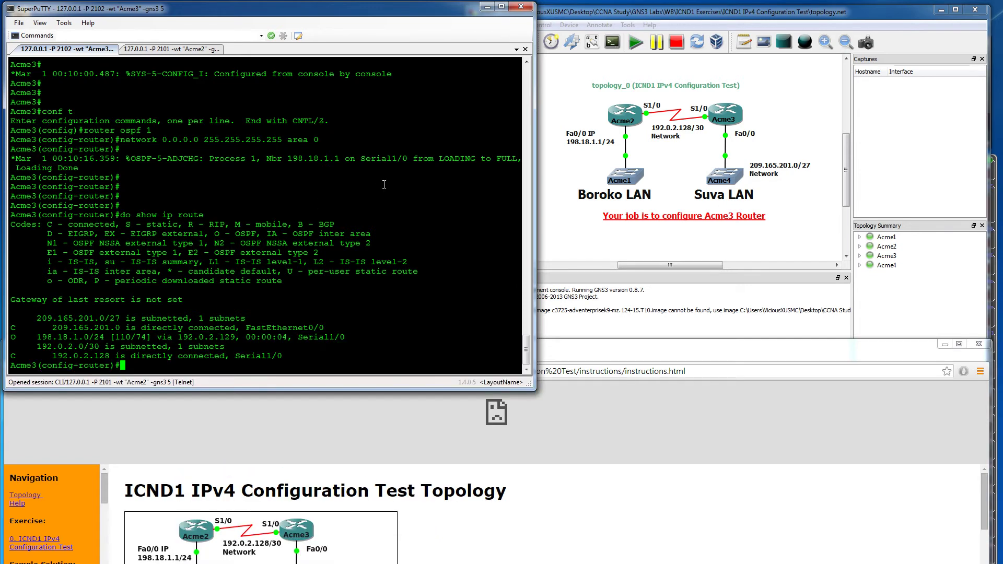
click(646, 535)
scroll(600, 497, down, 2)
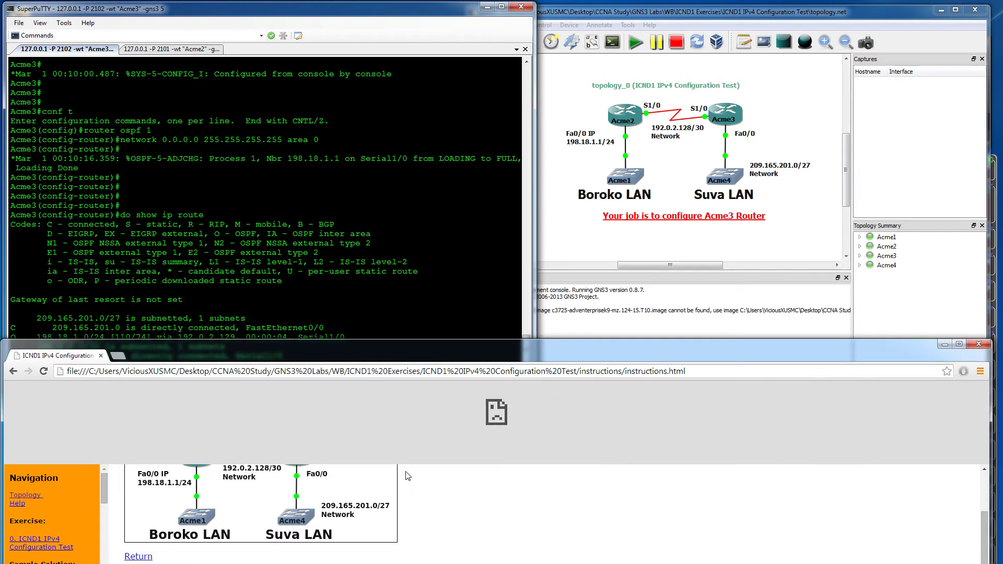
scroll(397, 475, up, 2)
key(alt+Left)
scroll(397, 471, down, 5)
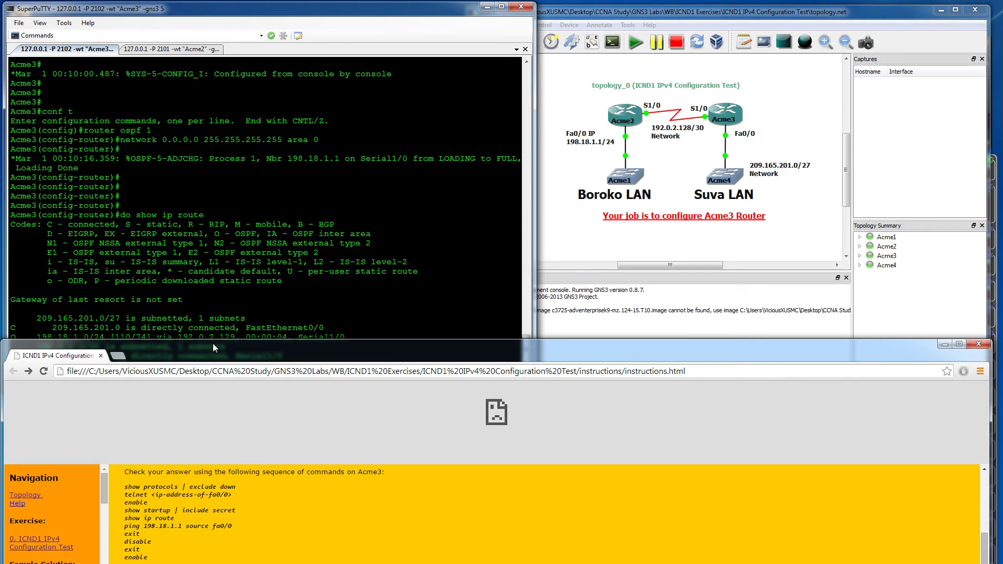
Exit OSPF router and configuration modes to return Acme3 to the privileged prompt.
click(248, 310)
text(exit)
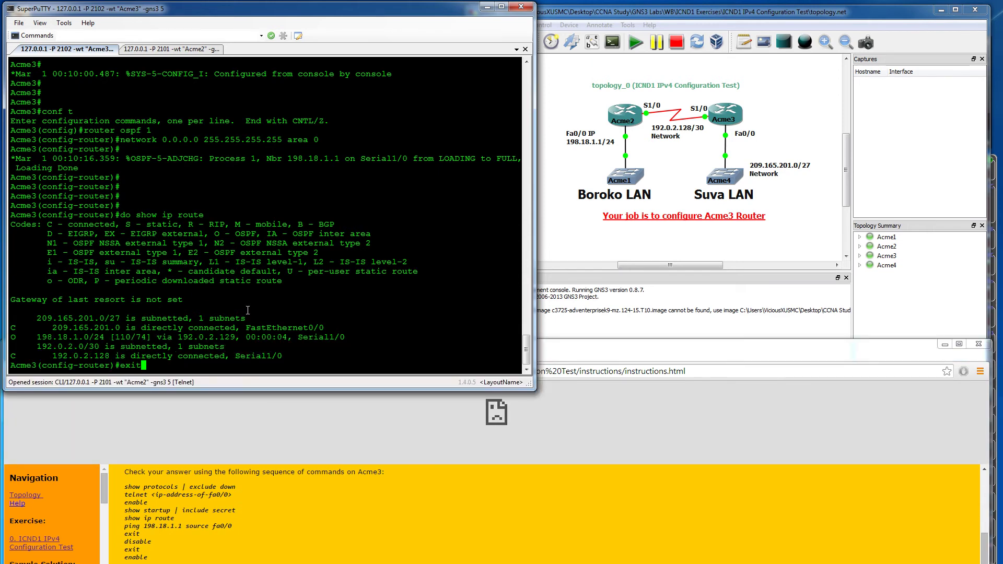
key(Return)
key(Return)
key(Return)
key(Return)
text(exit)
key(Return)
key(Return)
key(Return)
key(Return)
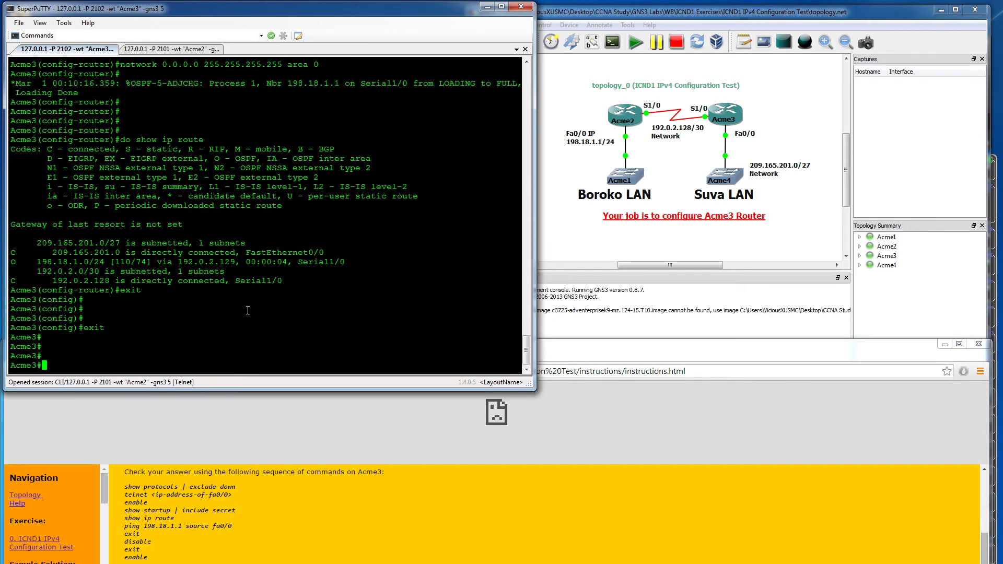
Run 'show protocols | exclude down' to list the up interfaces, then begin a telnet to 209.165.201.30.
text(show proto)
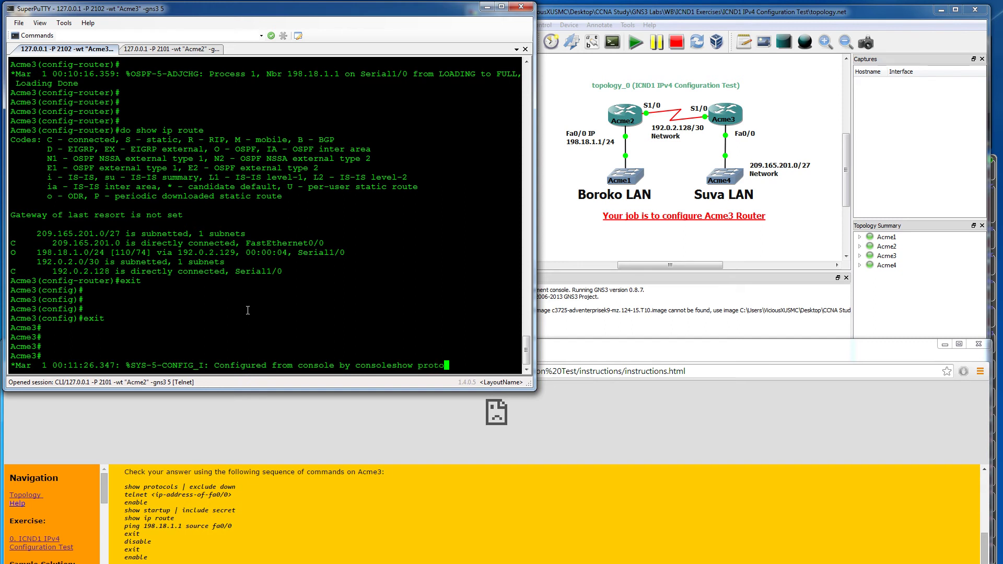
key(Tab)
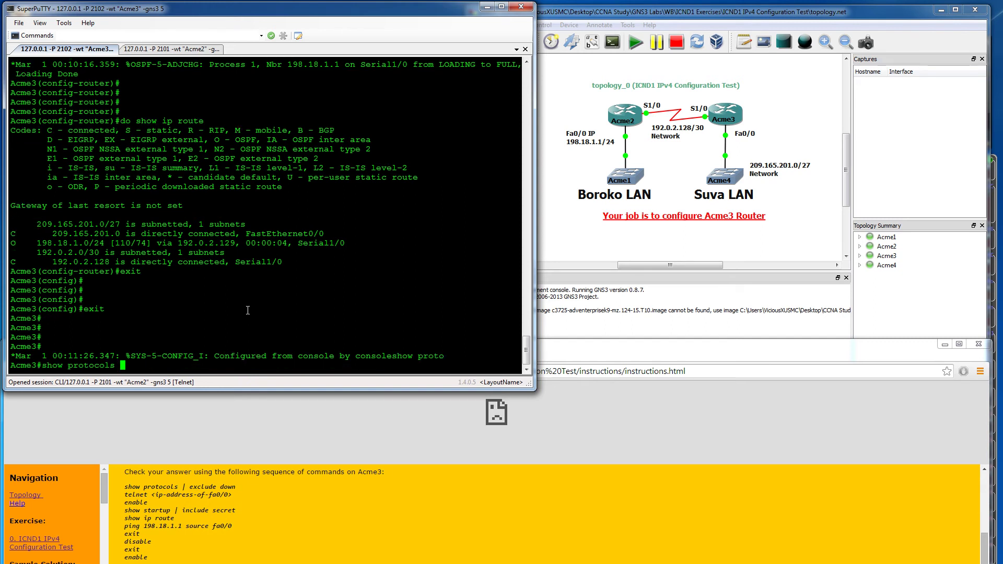
text(| ex)
key(Tab)
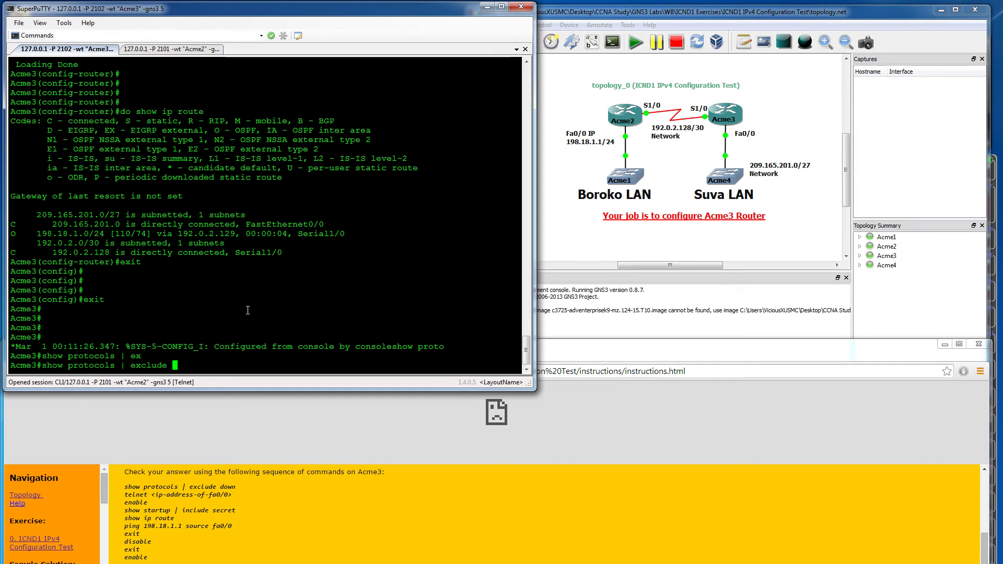
text(down)
key(Return)
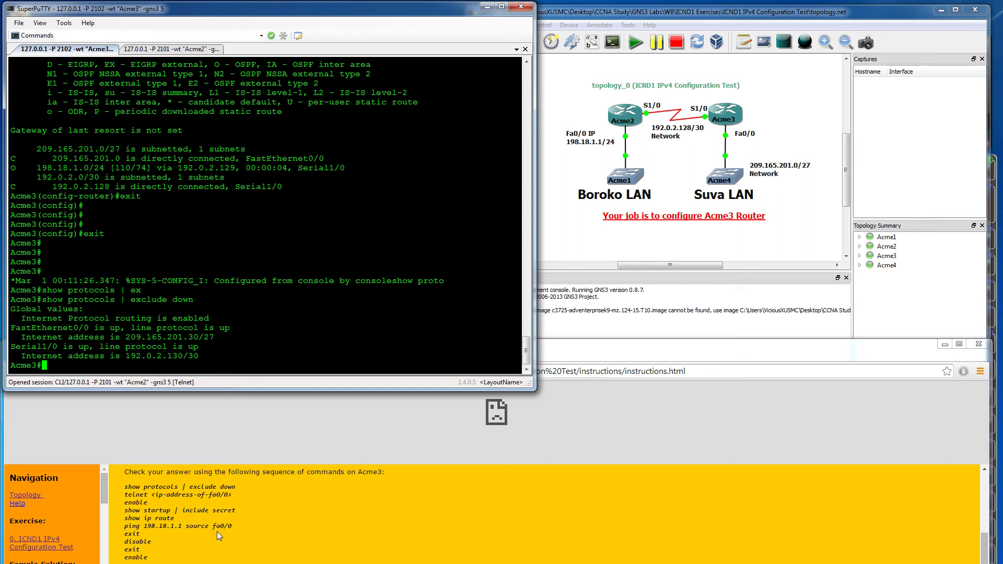
text(telnet)
text(209.165.201.30)
Telnet to 209.165.201.30 and log in with the telnet access password.
key(Return)
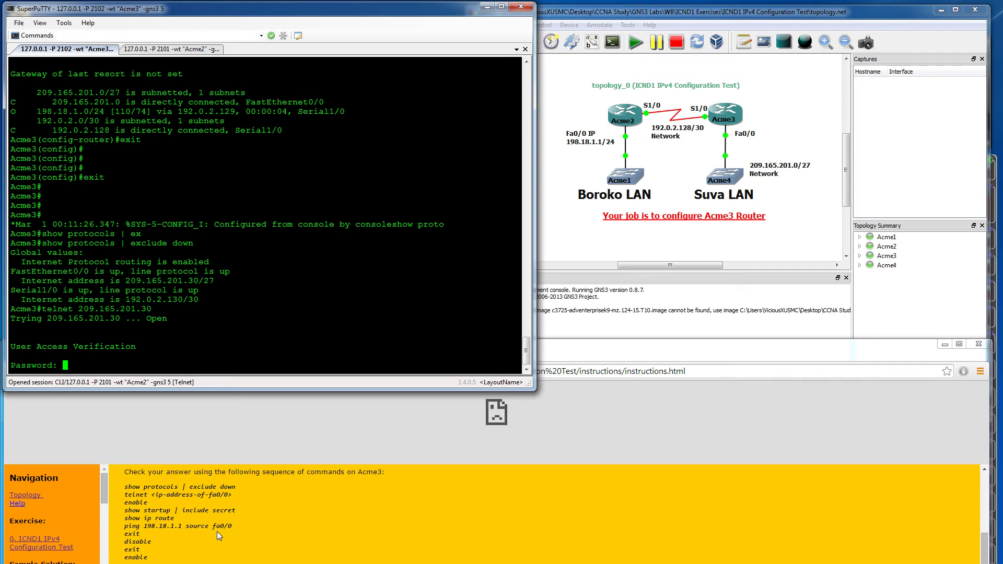
click(268, 496)
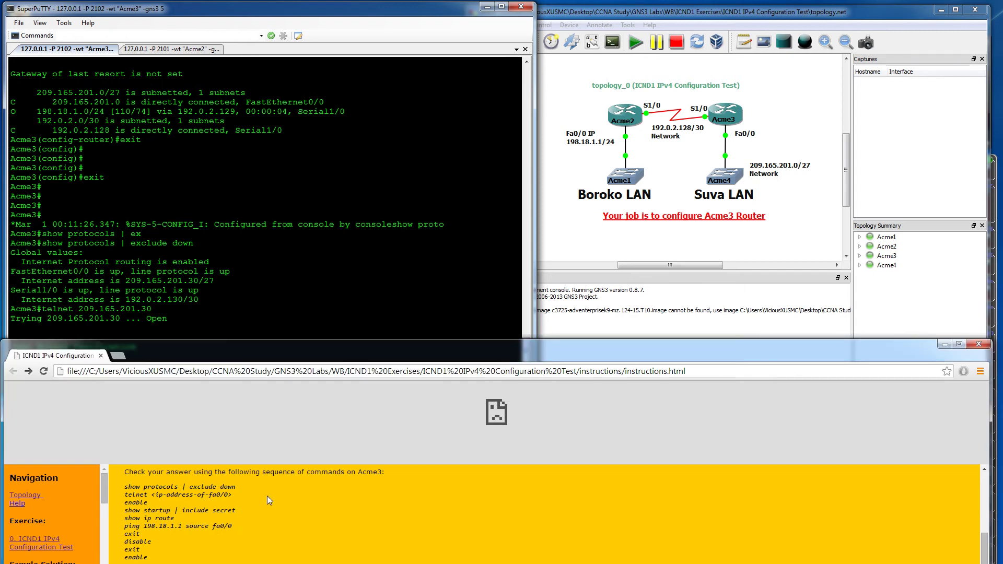
scroll(279, 492, up, 10)
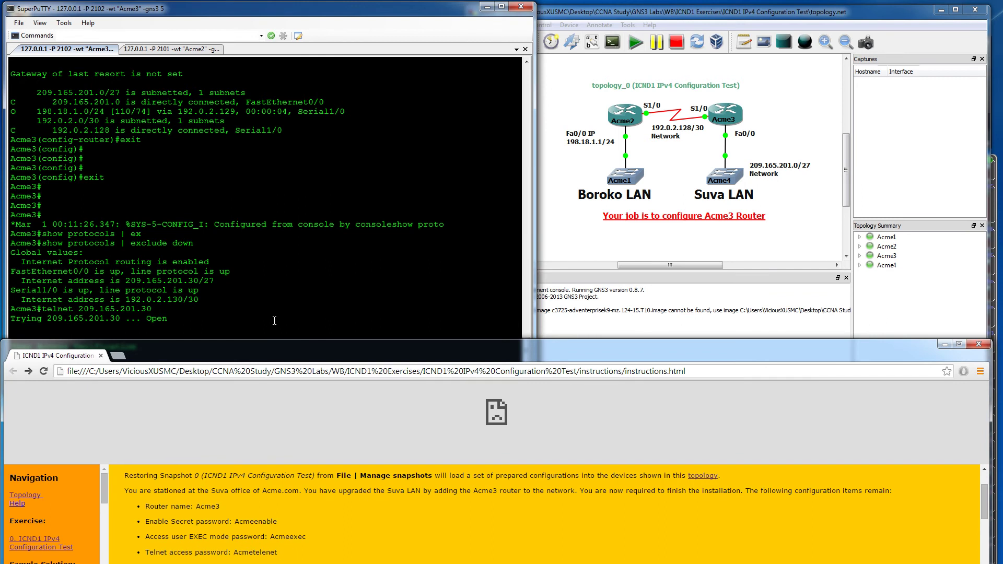
click(301, 308)
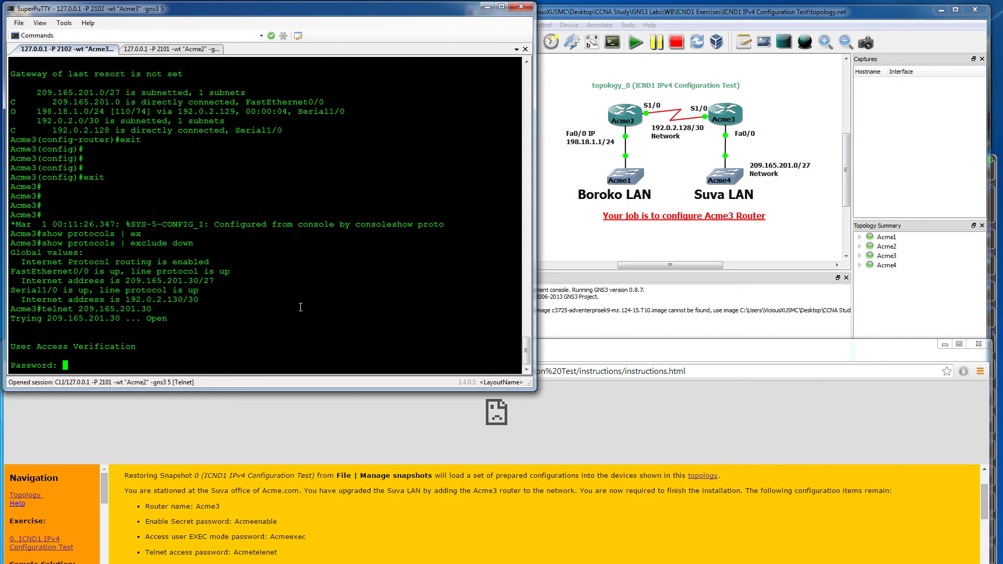
key(Return)
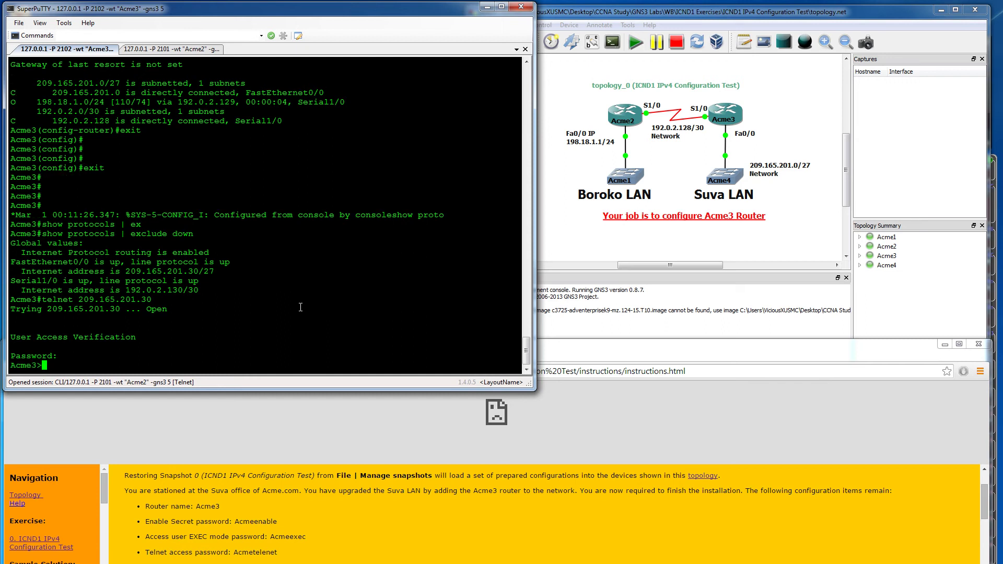
Exit the telnet session back to Acme3's own console prompt.
key(Return)
text(exit)
key(Return)
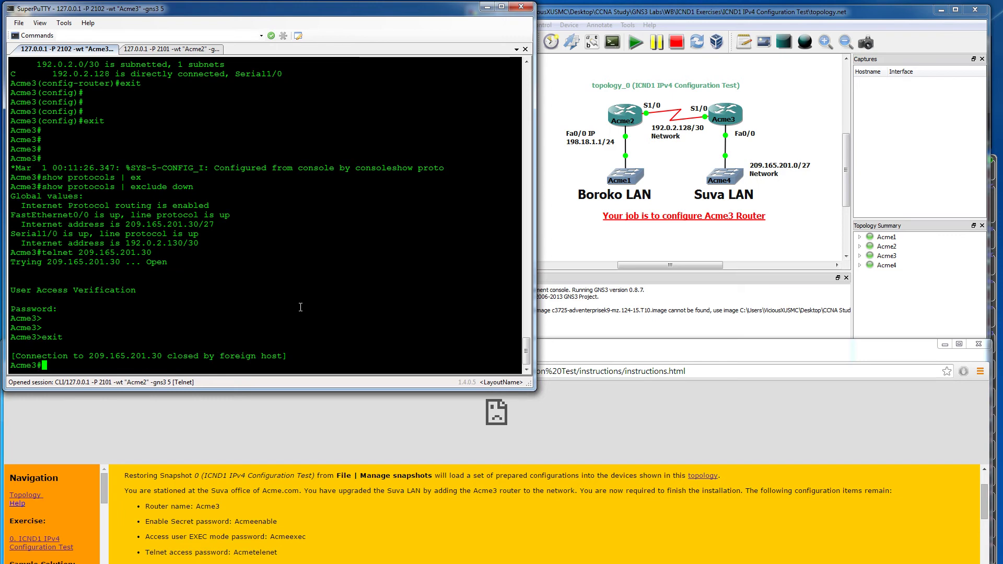
key(Return)
click(340, 542)
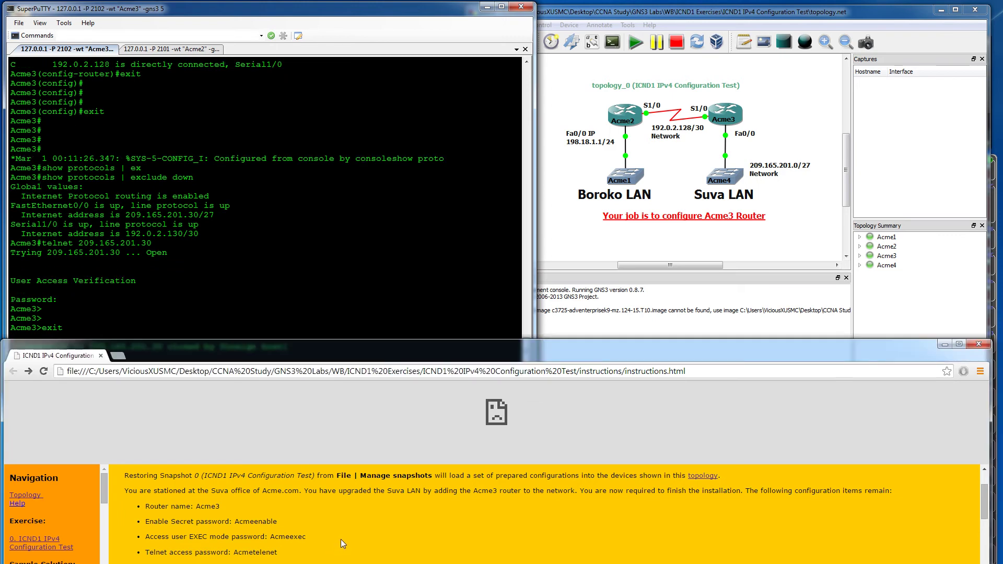
scroll(339, 538, down, 10)
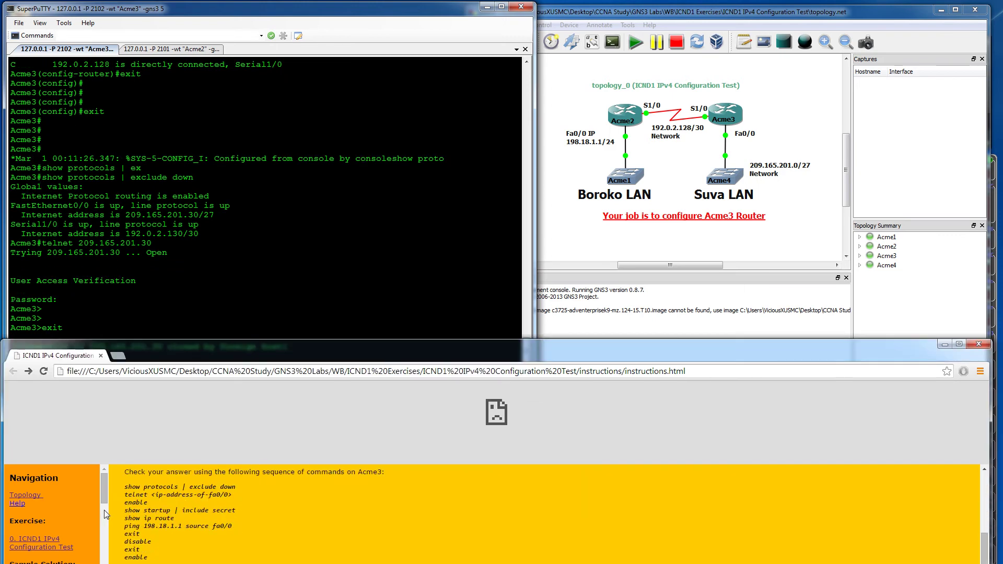
click(229, 258)
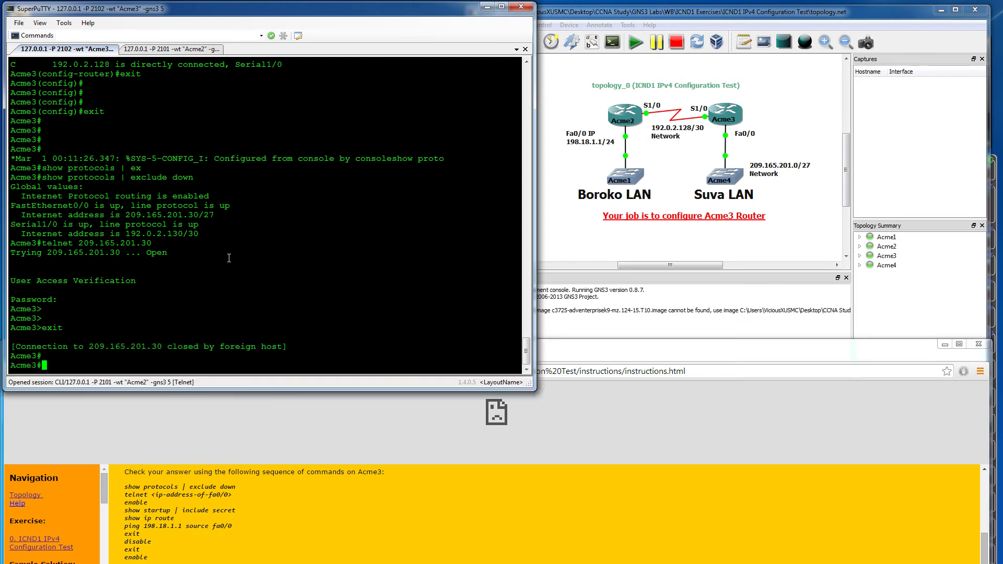
Log out of the Acme3 console, start a new session, and request privileged mode with en.
text(exit)
key(Return)
key(Return)
key(Return)
key(Return)
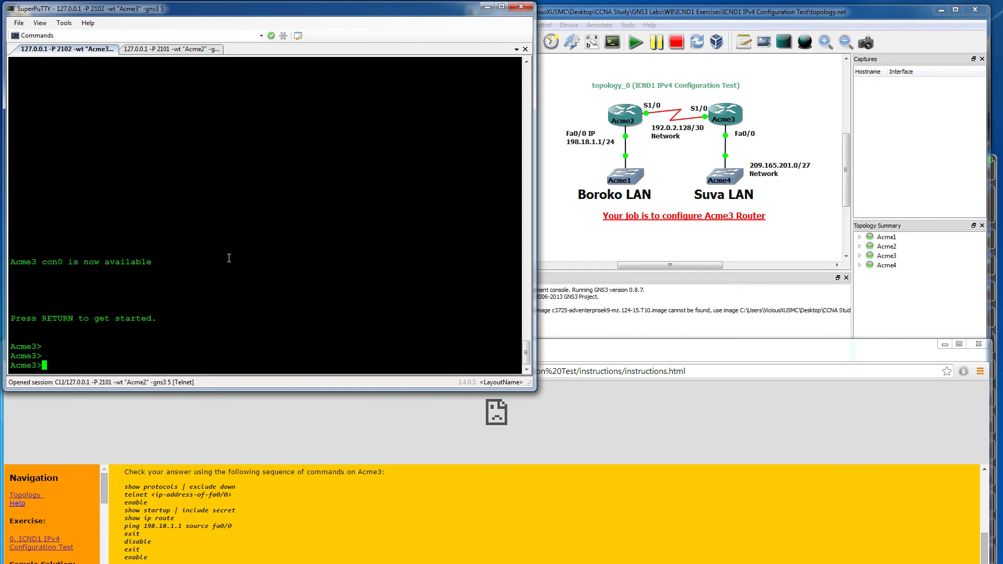
text(en)
key(Return)
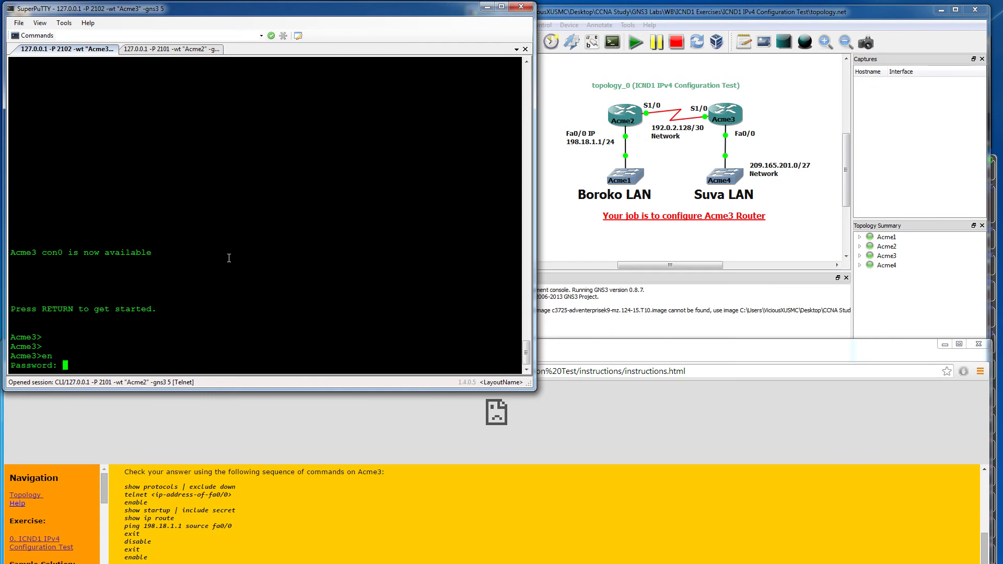
Enter the enable secret password to reach Acme3's privileged prompt.
click(316, 425)
scroll(344, 481, up, 10)
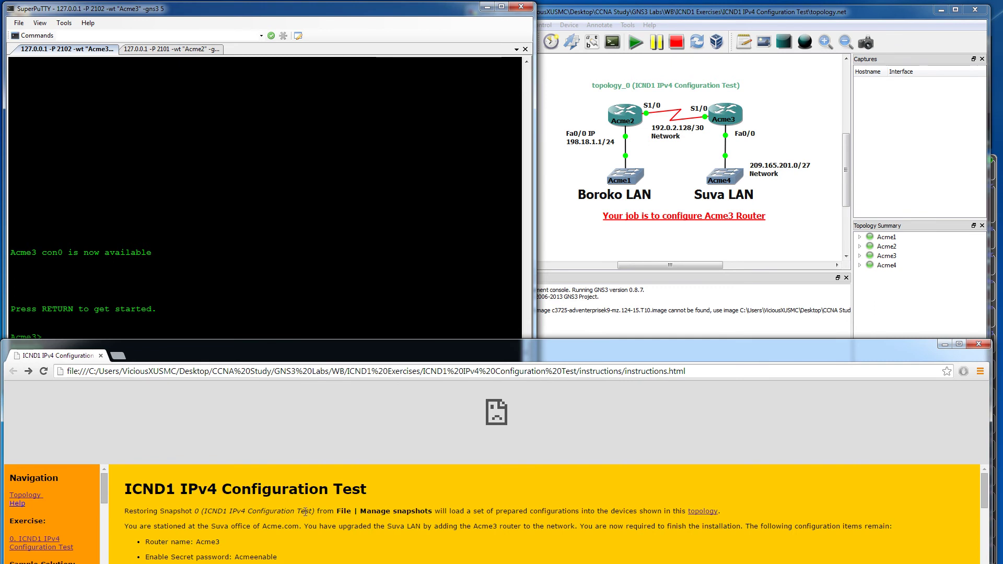
scroll(301, 532, down, 1)
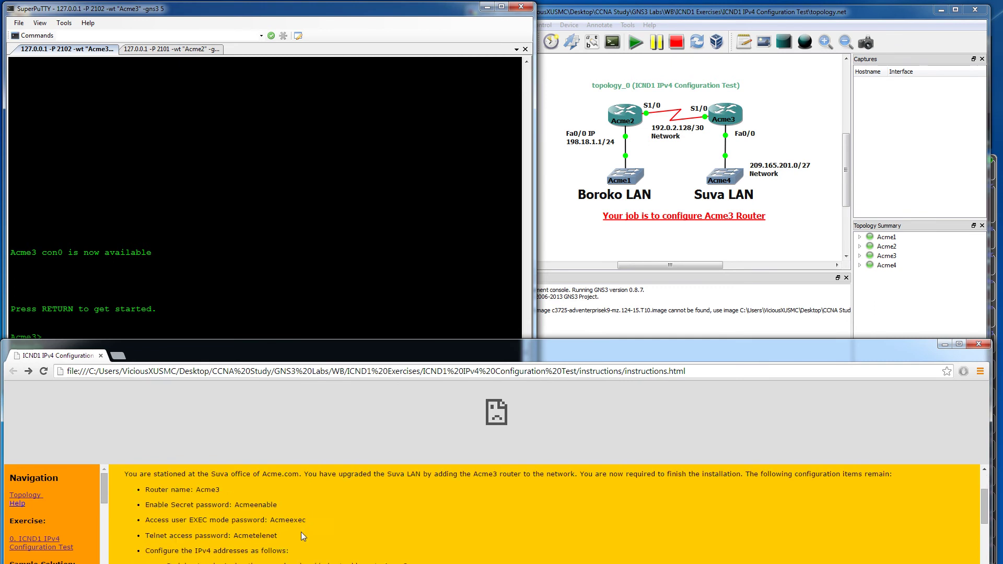
click(226, 306)
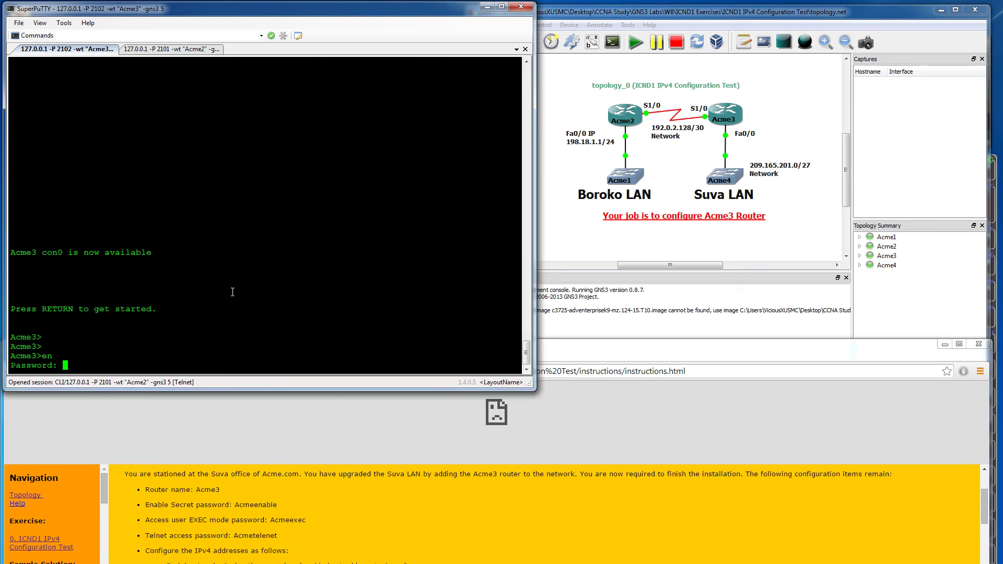
key(Return)
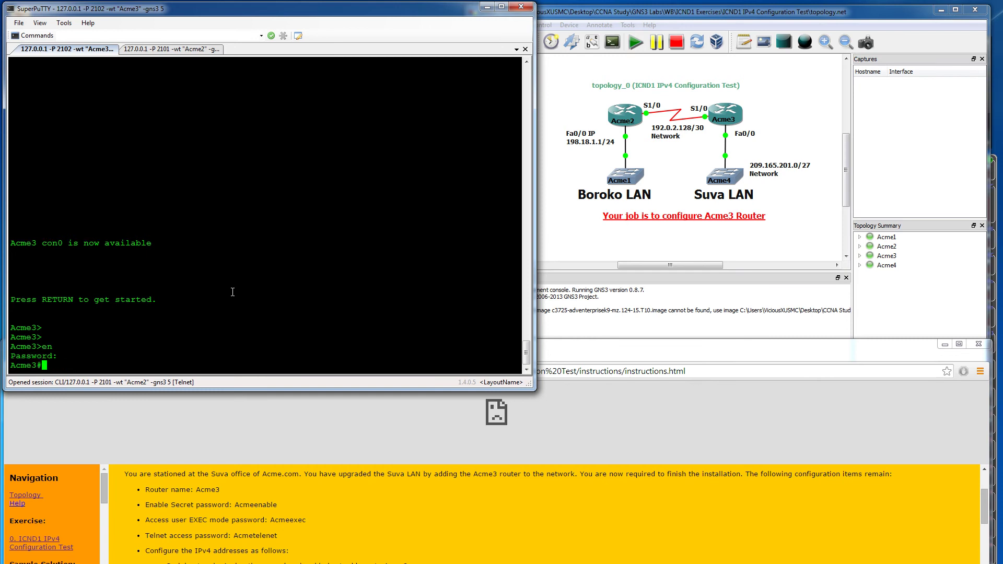
key(Return)
key(Return)
click(369, 518)
scroll(366, 515, down, 10)
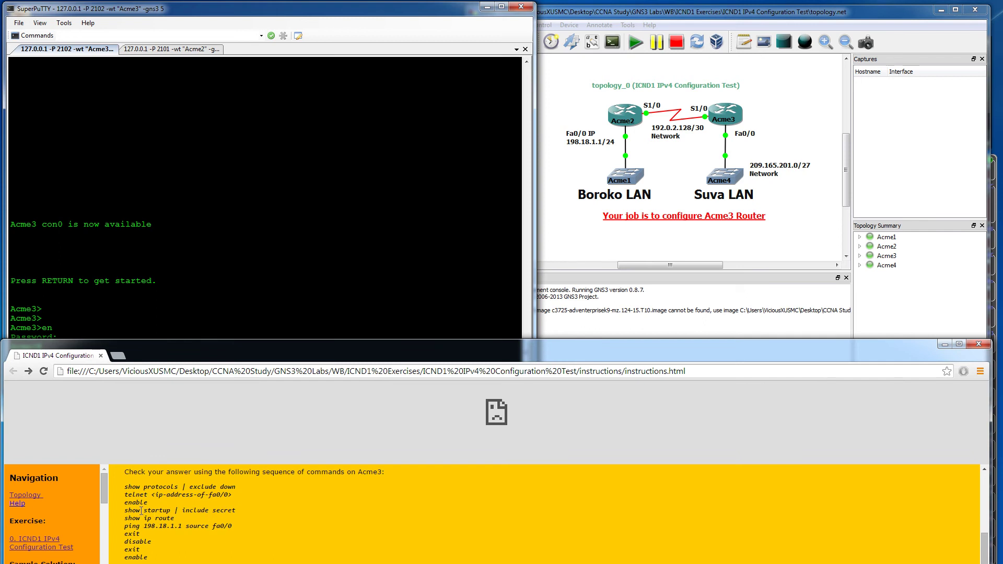
Save Acme3's running configuration to memory with the write command.
click(249, 267)
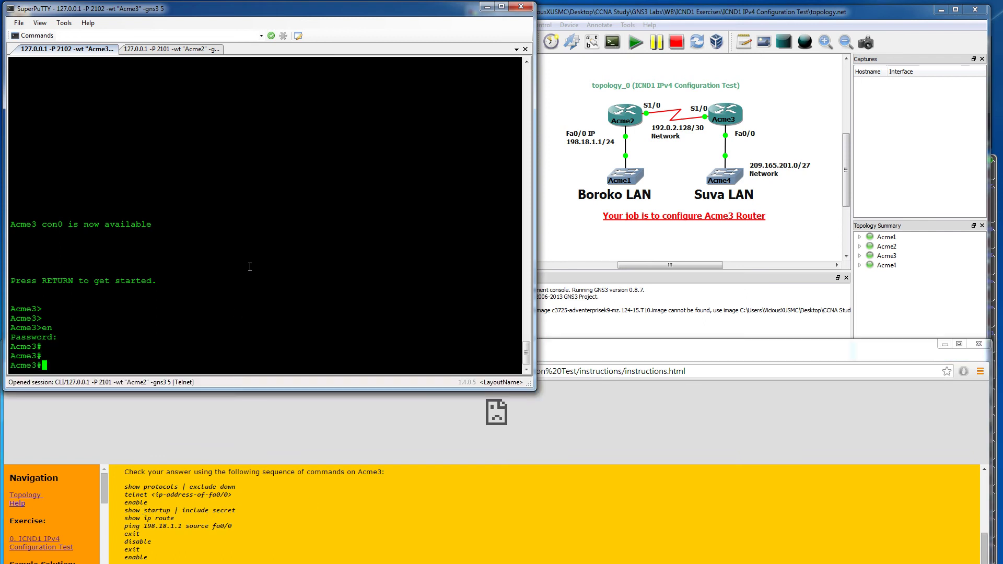
text(show star)
key(BackSpace)
key(BackSpace)
key(BackSpace)
key(BackSpace)
key(BackSpace)
key(BackSpace)
key(BackSpace)
key(BackSpace)
key(BackSpace)
text(wr)
key(Return)
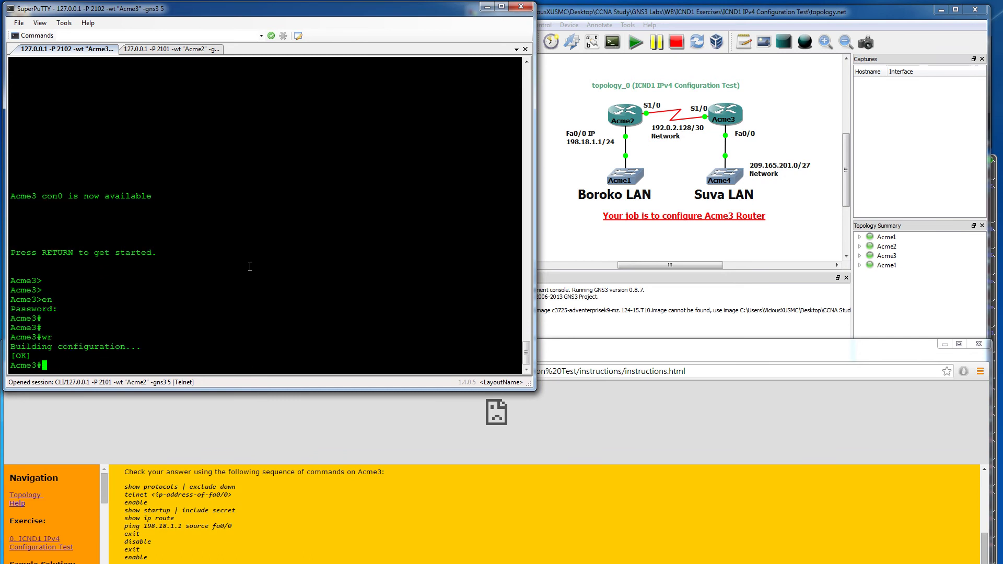
key(Return)
key(Return)
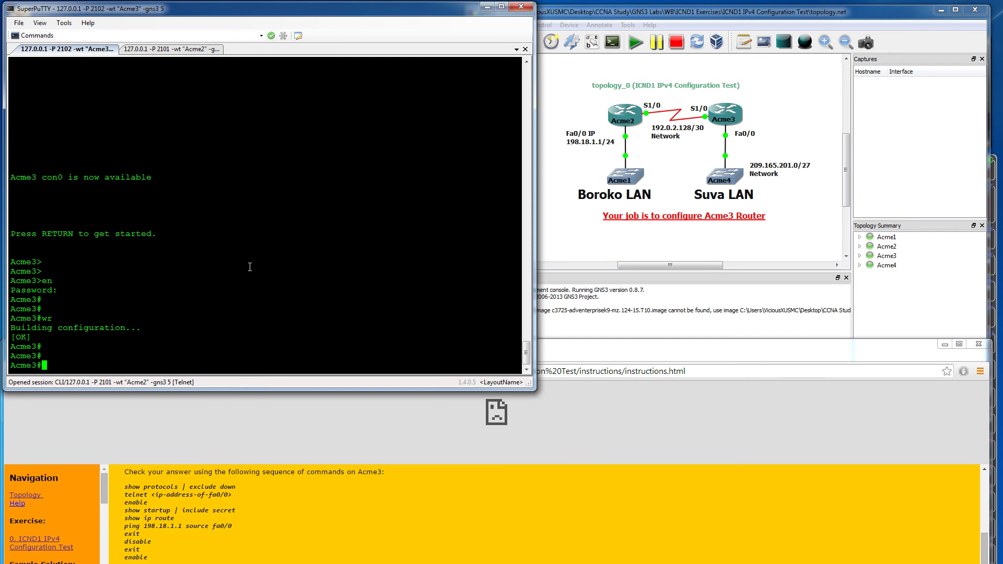
Run 'copy running-config startup-config', accepting the default startup-config filename.
text(wr)
key(Tab)
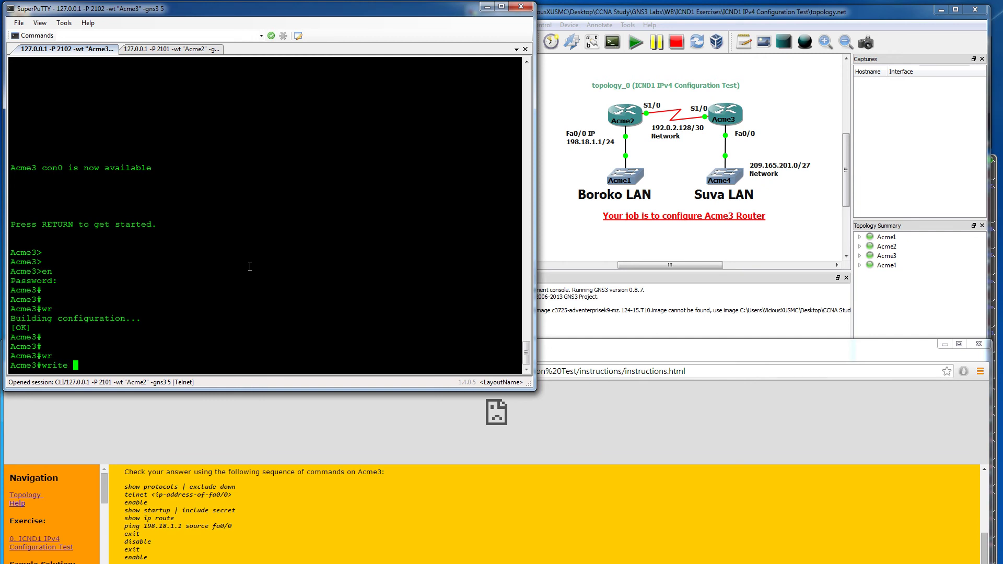
text(?)
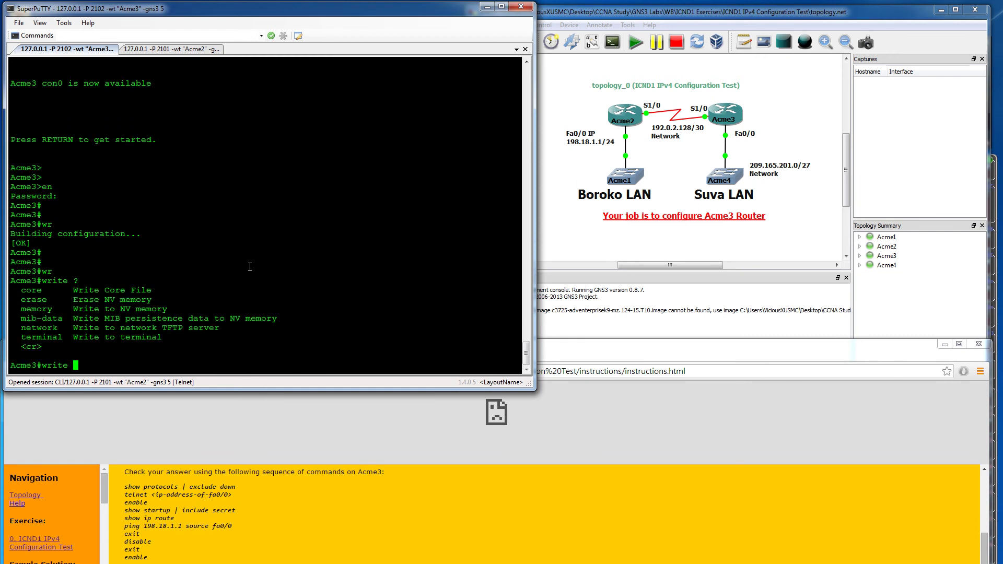
key(BackSpace)
key(BackSpace)
key(BackSpace)
key(BackSpace)
key(BackSpace)
key(BackSpace)
text(copy run)
key(Tab)
text(stq)
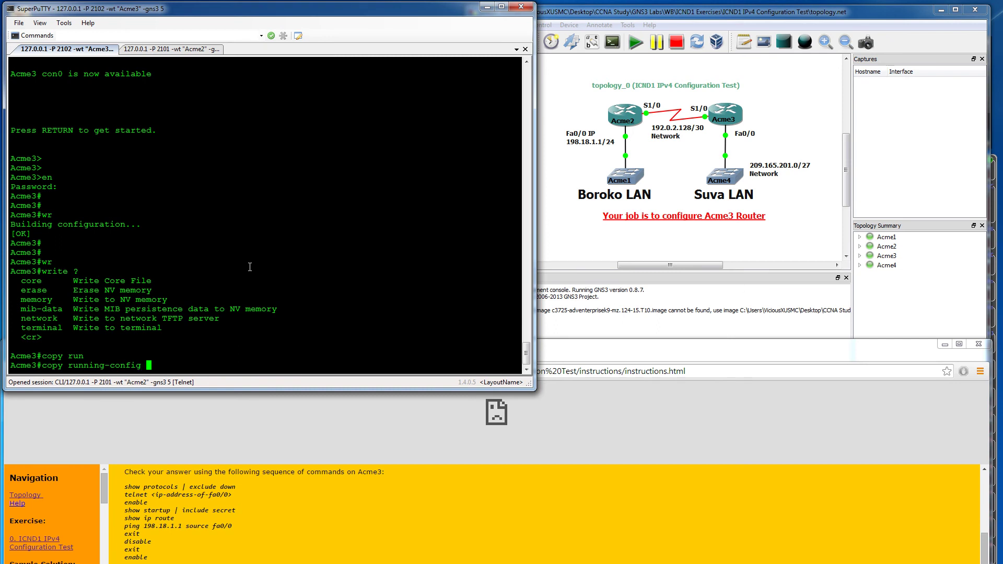
key(Tab)
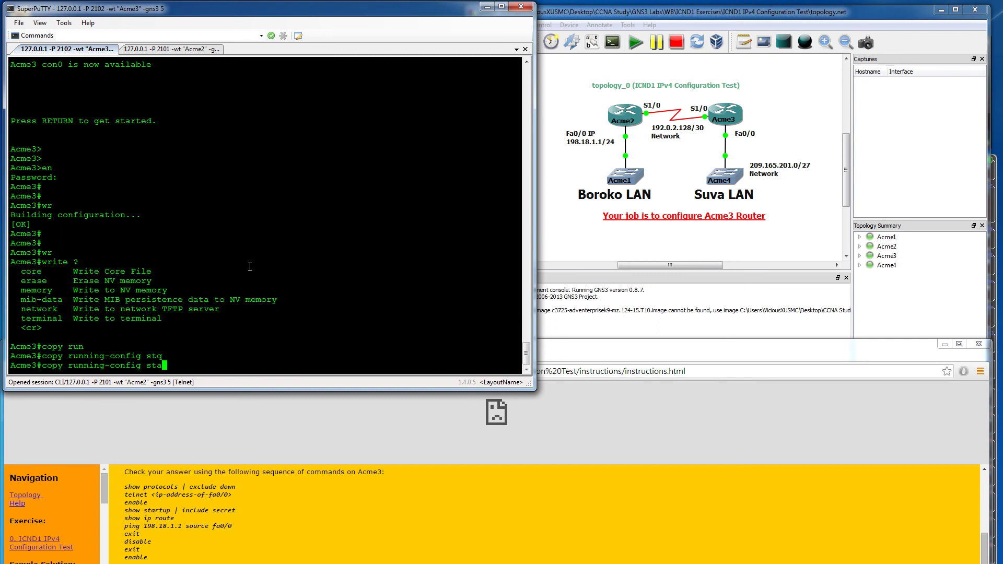
key(Tab)
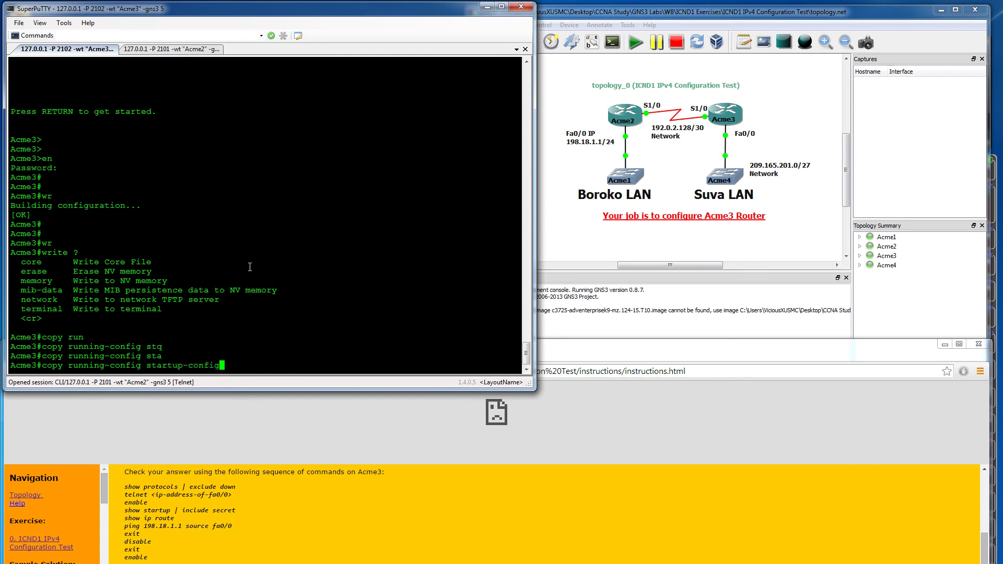
key(Return)
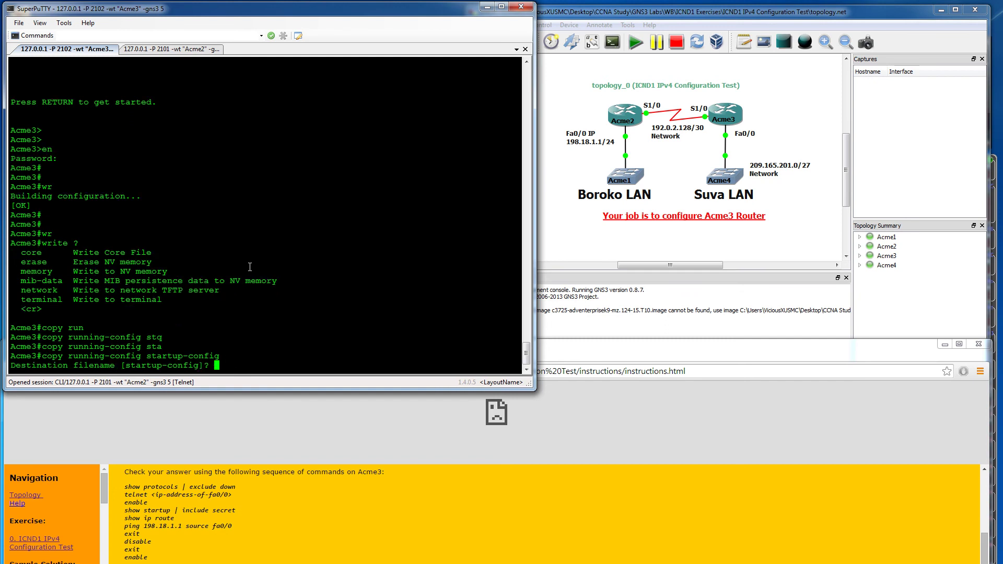
key(Return)
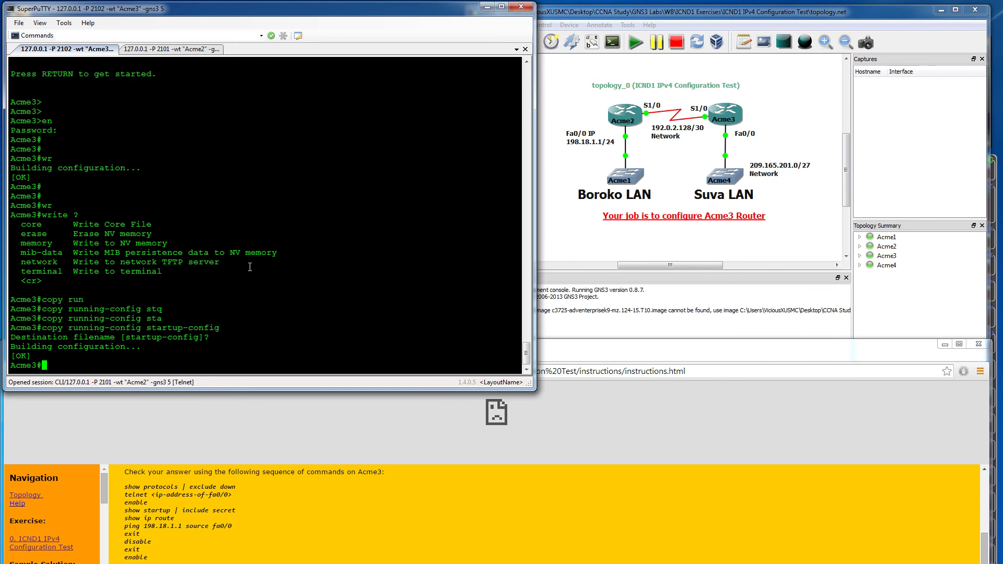
Run 'show startup | include se' on Acme3.
key(Return)
key(Return)
key(Return)
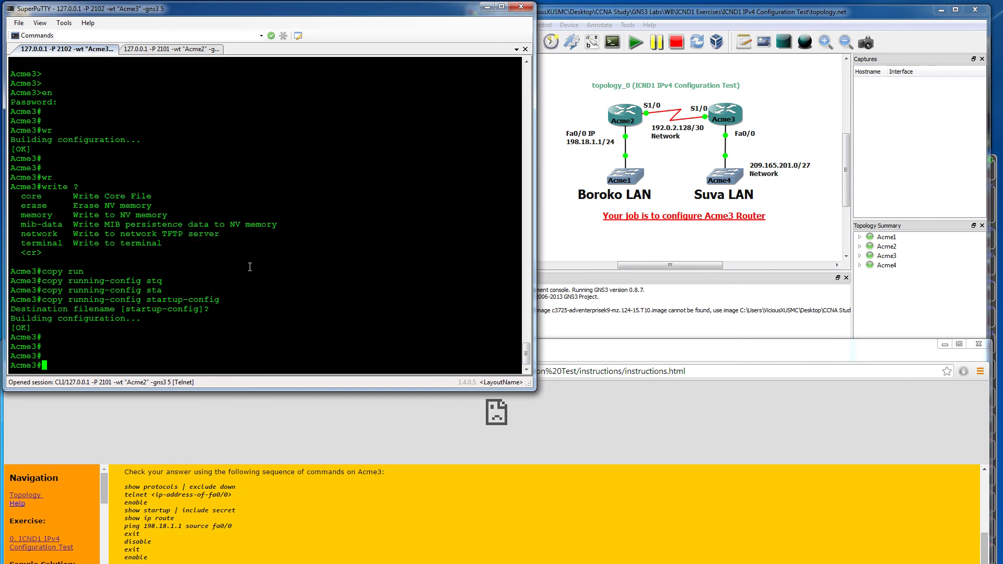
text(show star)
key(Tab)
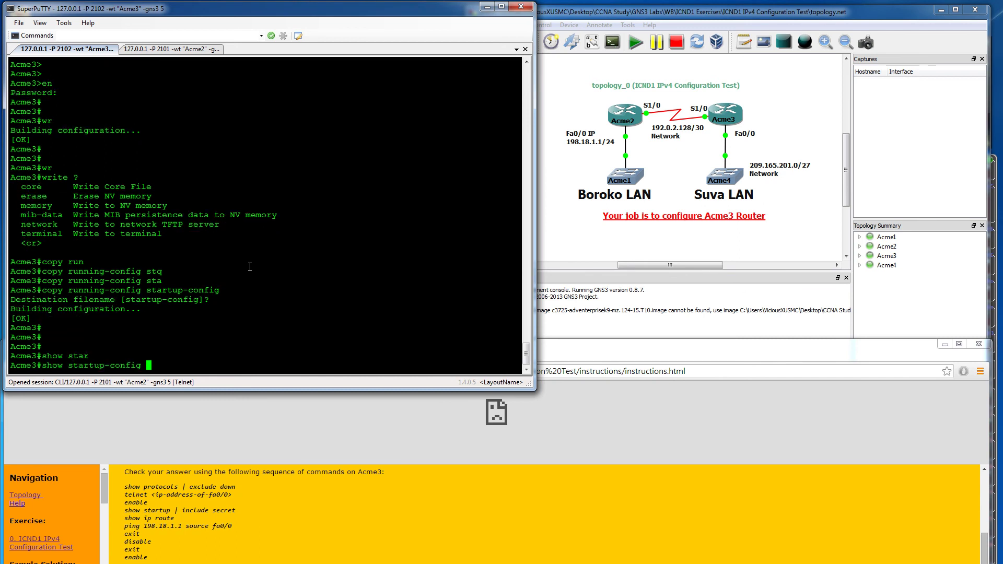
key(BackSpace)
key(BackSpace)
key(BackSpace)
key(BackSpace)
key(BackSpace)
key(BackSpace)
key(BackSpace)
key(BackSpace)
text(| in)
key(Tab)
text(se)
key(Tab)
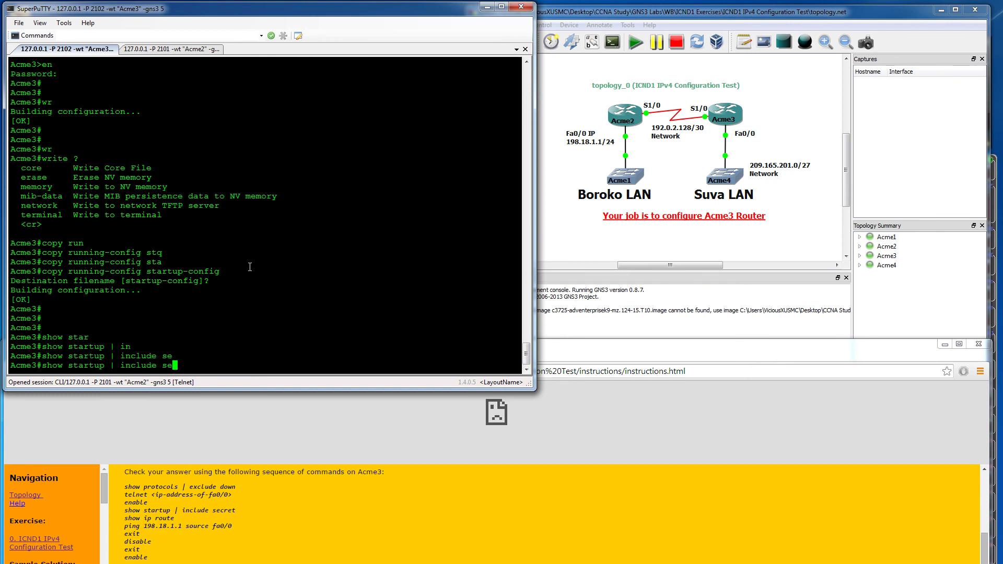
key(Return)
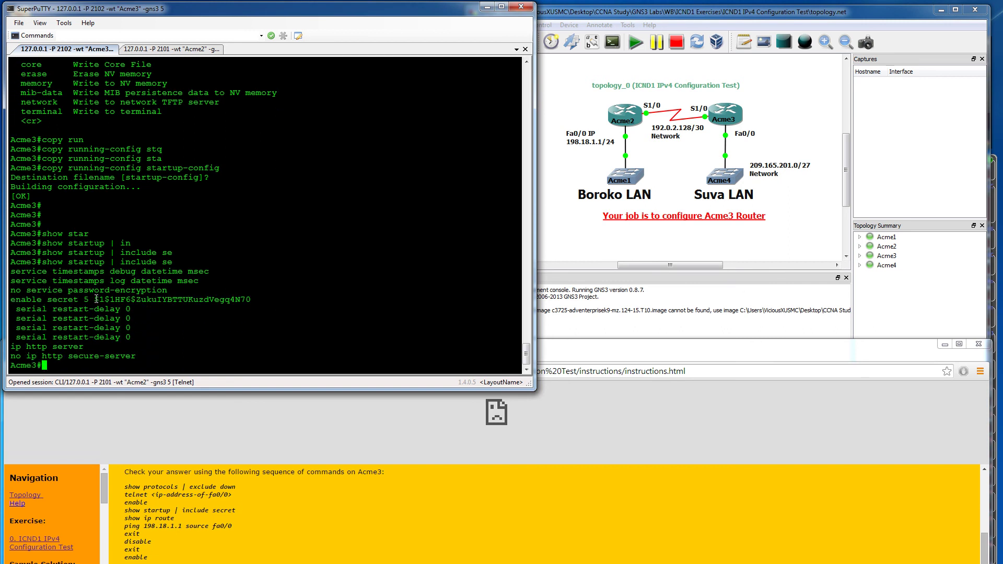
Highlight the enable secret type 5 hash and service timestamps lines in the output.
drag(95, 299, 254, 298)
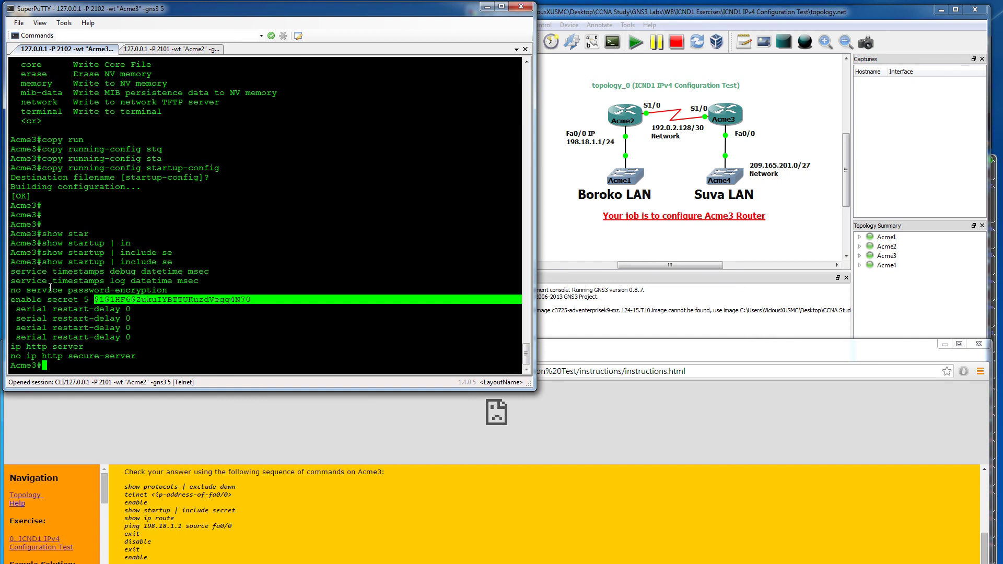
drag(120, 271, 126, 280)
click(185, 515)
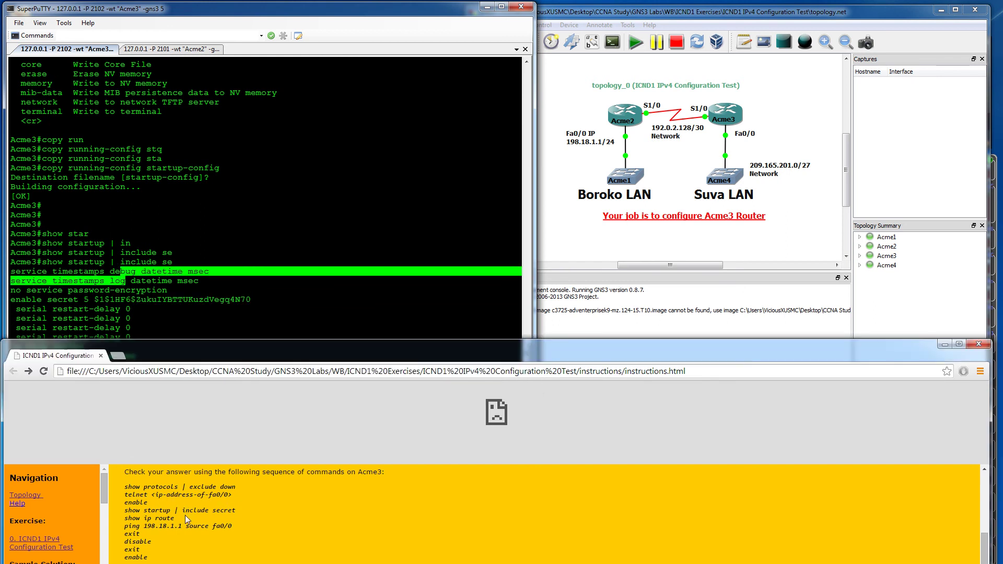
click(208, 327)
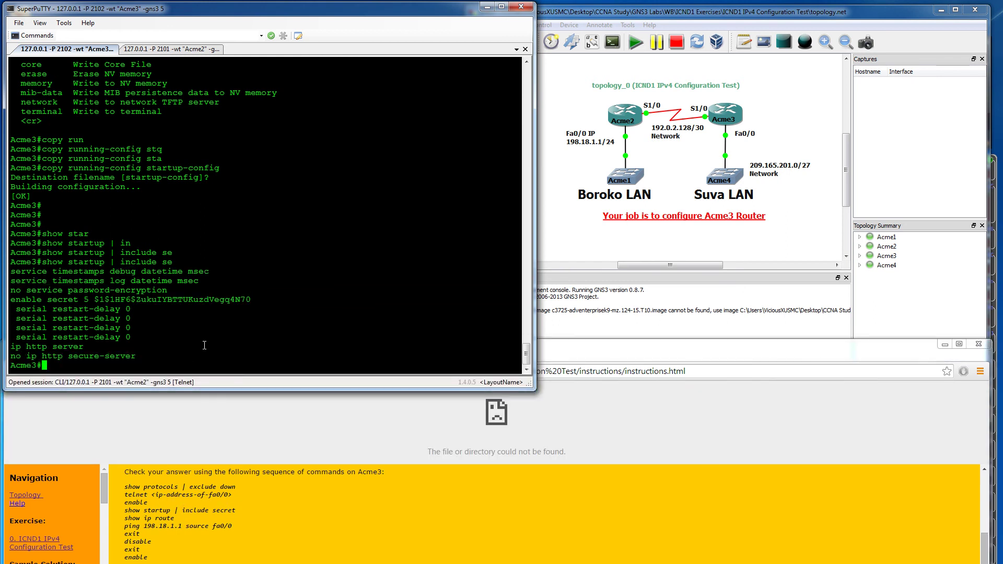
Show Acme3's routing table and highlight the OSPF route to 198.18.1.0/24.
text(show ip route)
key(Return)
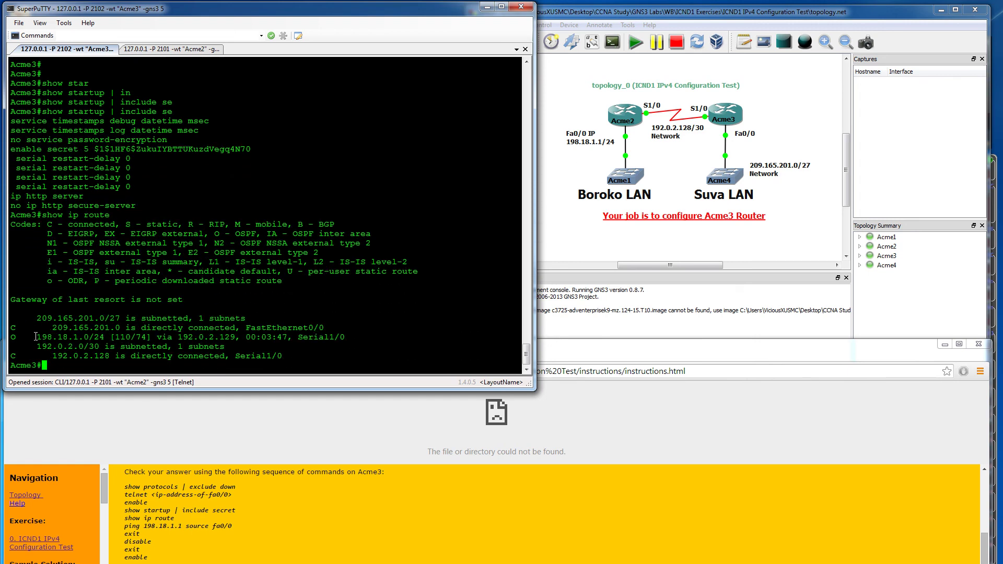
drag(35, 337, 521, 337)
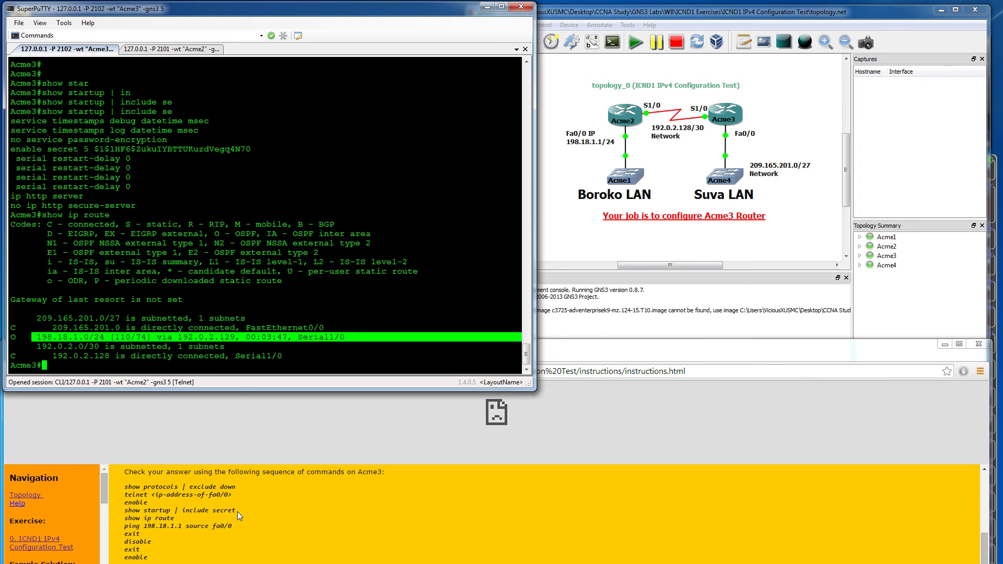
click(261, 515)
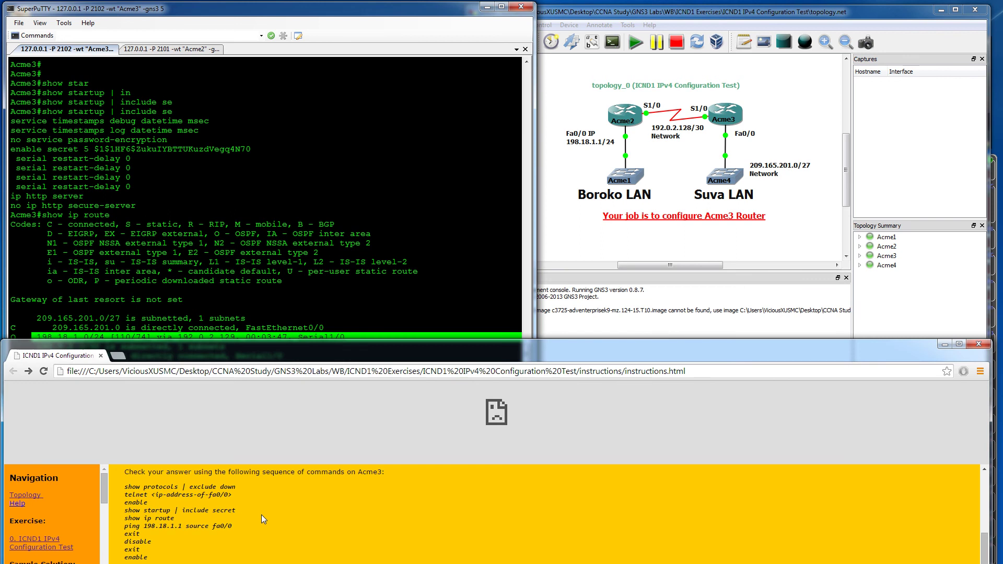
click(206, 309)
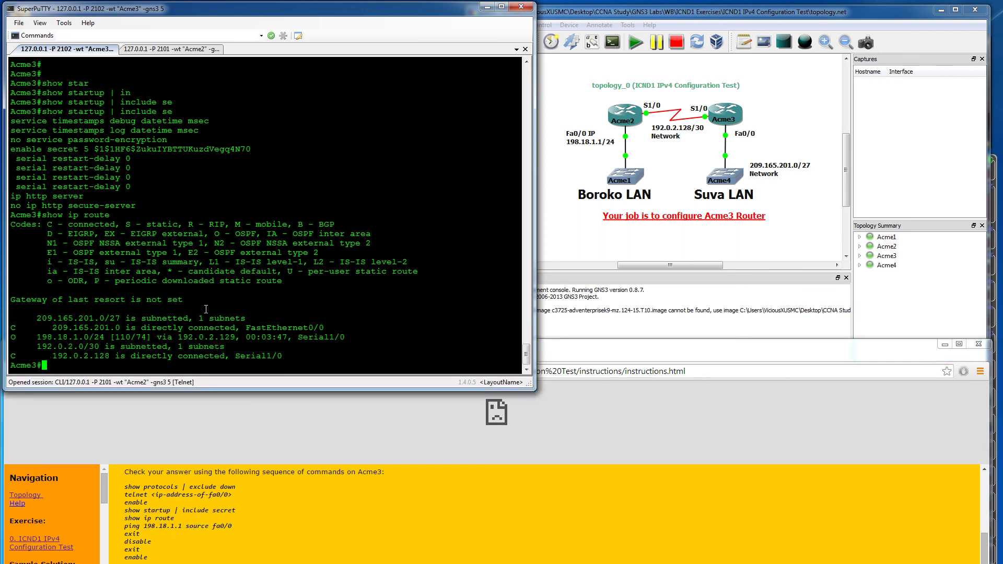
Ping 198.18.1.1 sourced from fa0/0 and highlight the 100 percent success line.
key(Return)
key(Return)
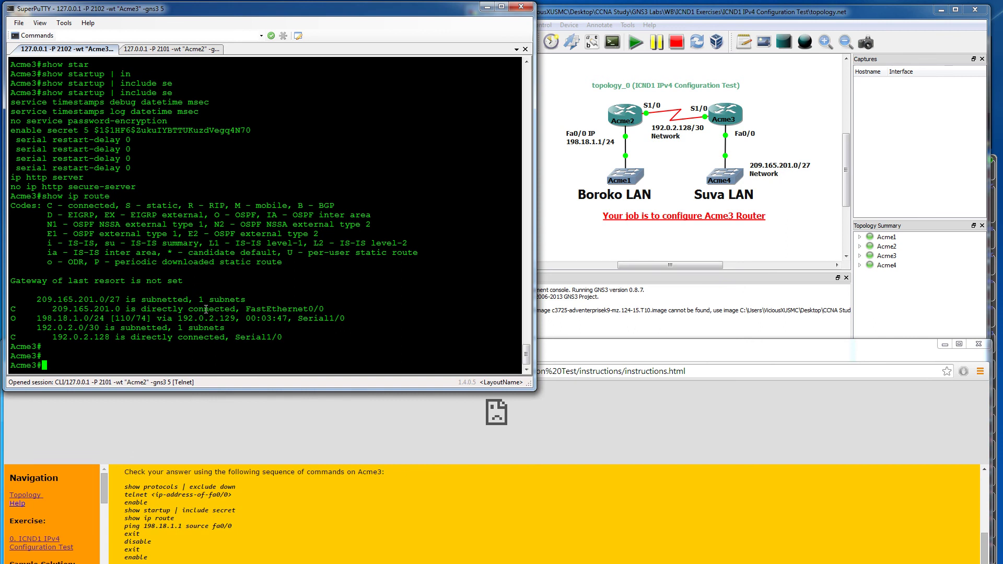
text(ping 198.18.1.1 so)
key(Tab)
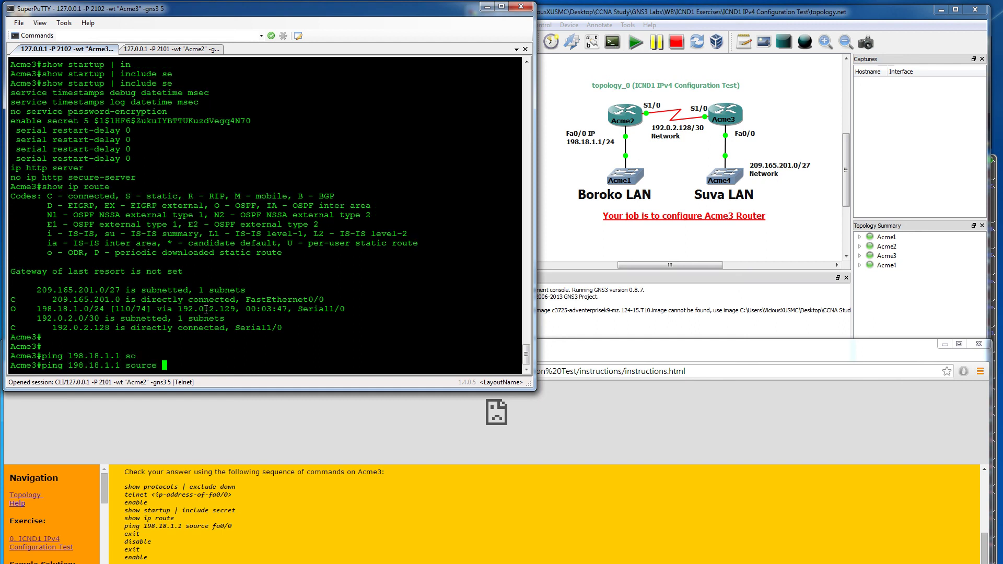
text(fa0/0)
key(Return)
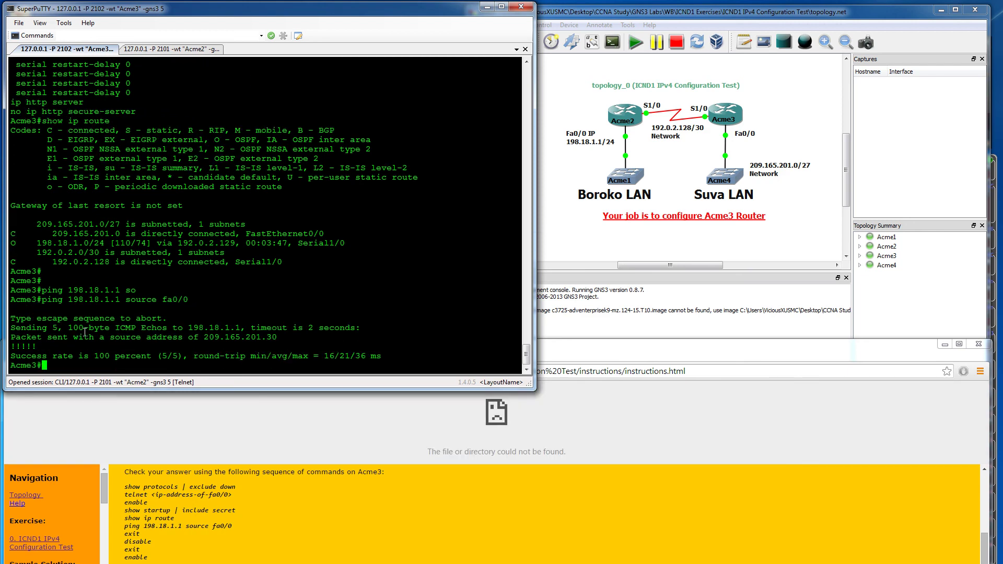
drag(20, 357, 412, 357)
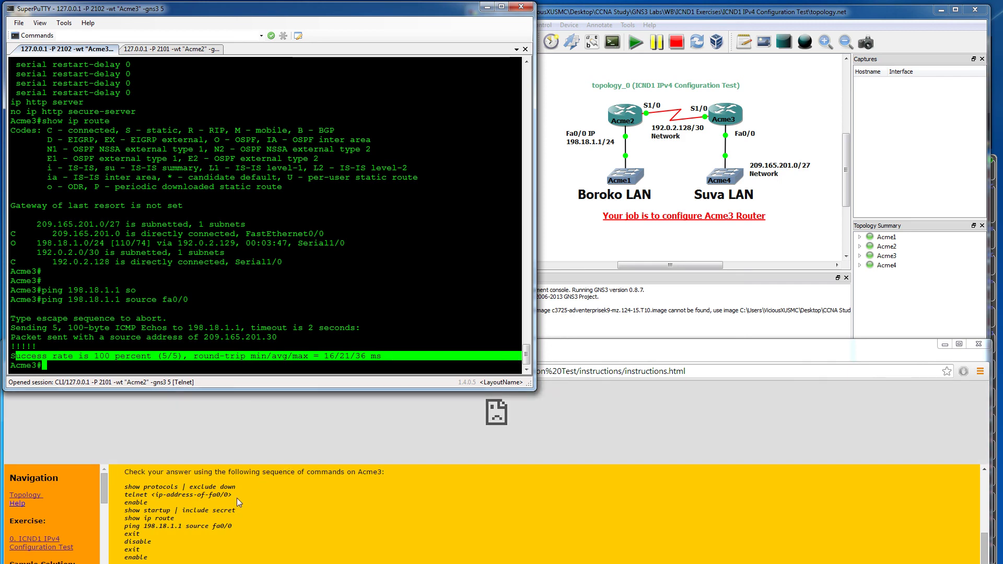
click(157, 268)
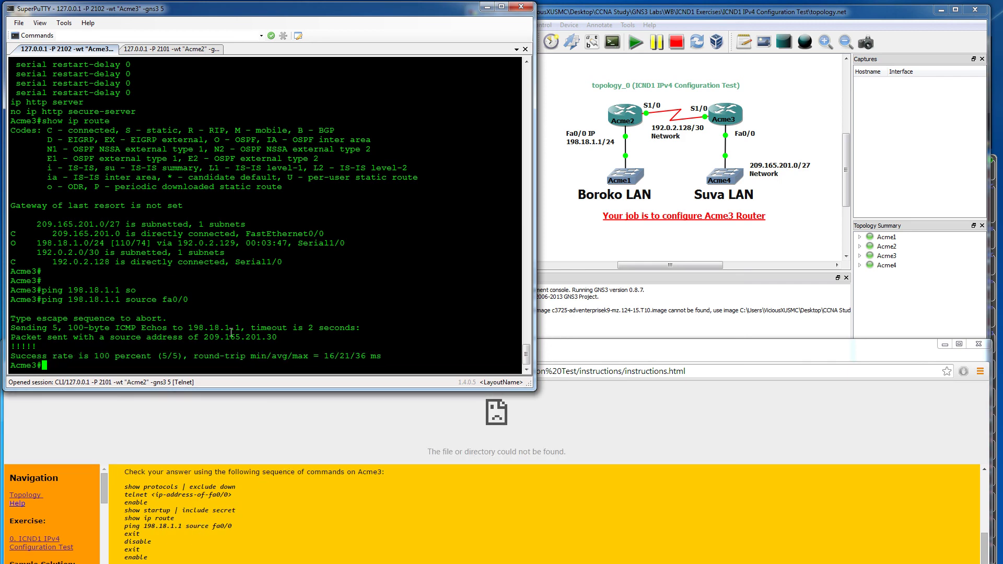
Log out of Acme3, drop to user mode with disable, and log out again into a new session.
text(exit)
key(Return)
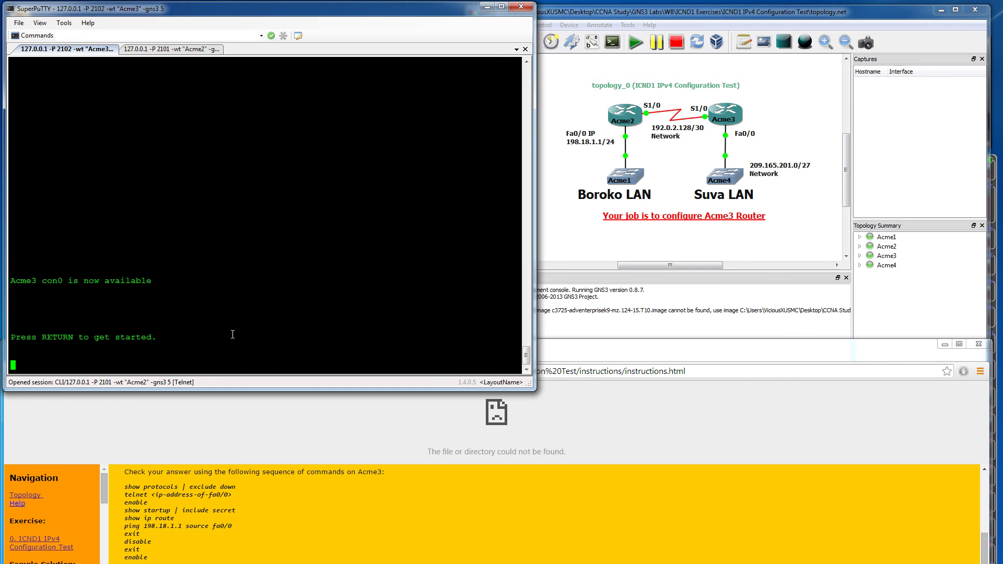
drag(226, 333, 226, 314)
key(Return)
key(Return)
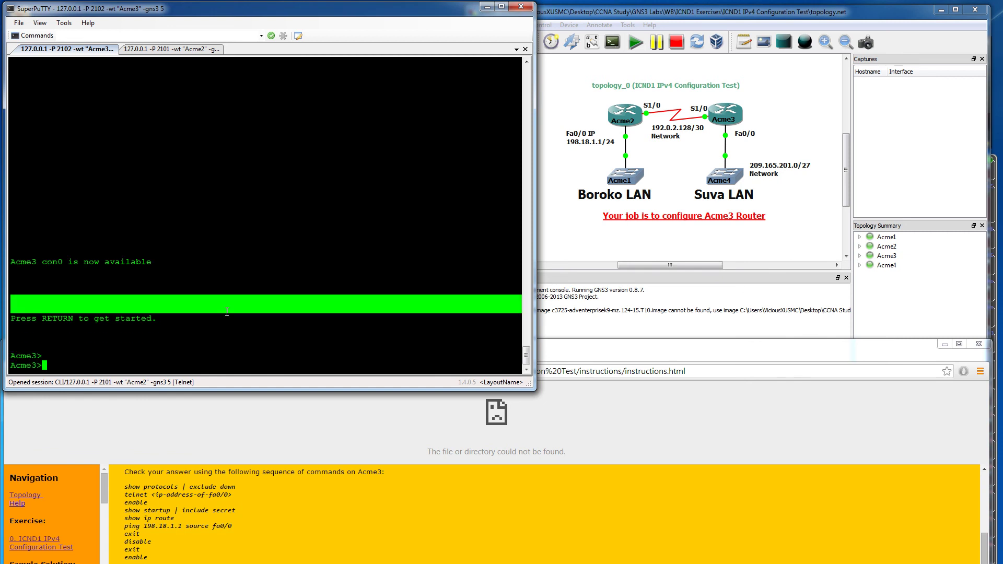
text(disable)
key(Return)
key(Return)
key(Return)
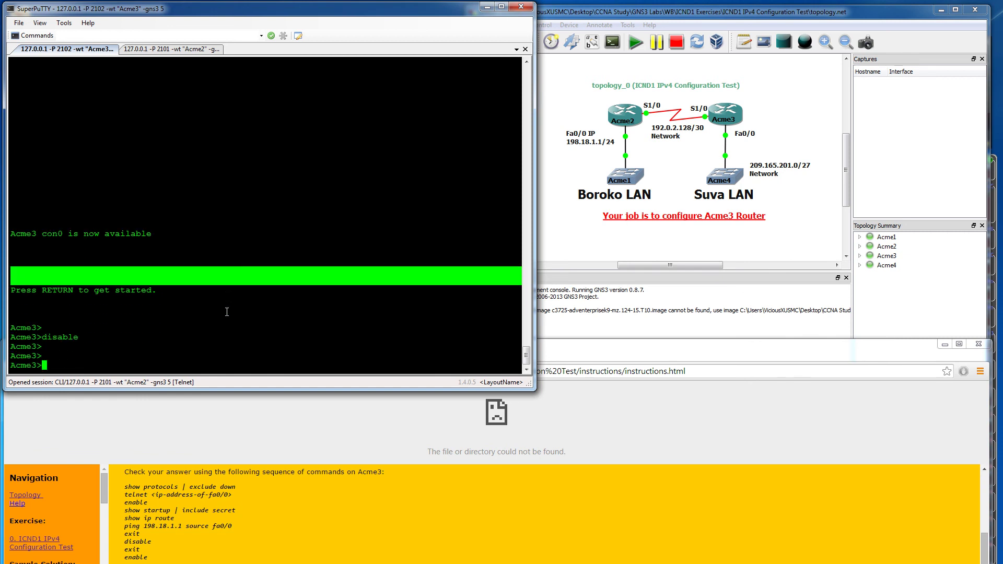
key(Return)
text(exit)
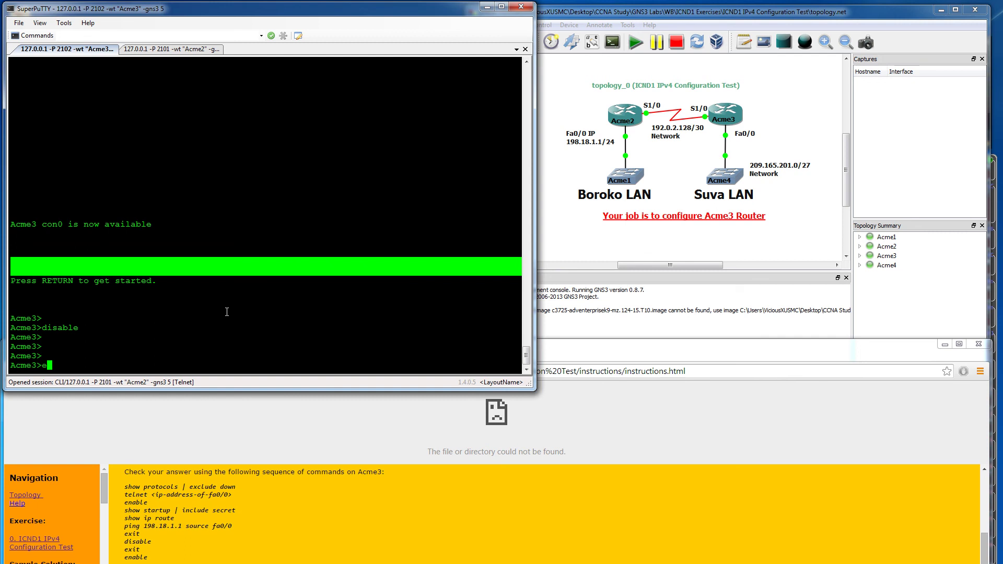
key(Return)
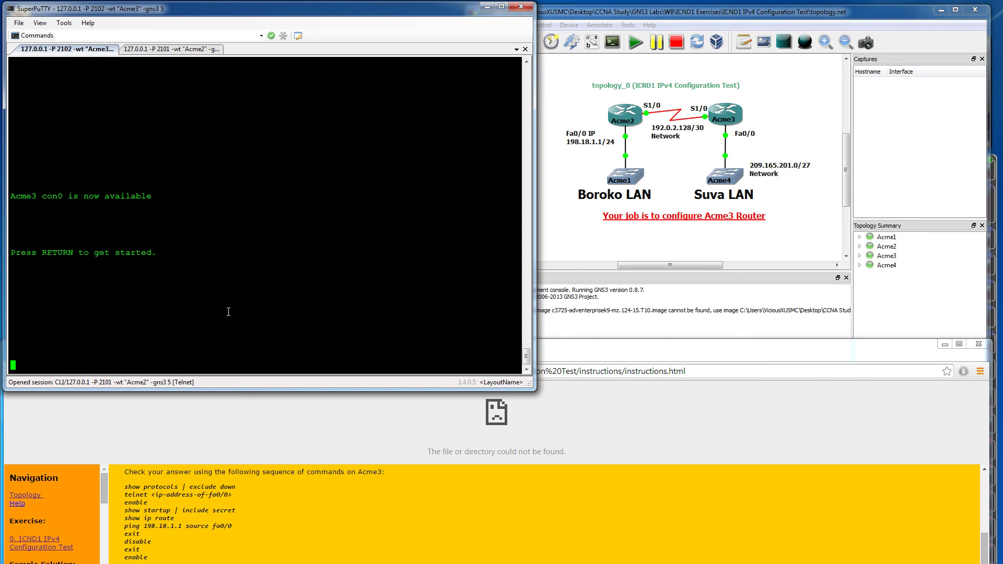
key(Return)
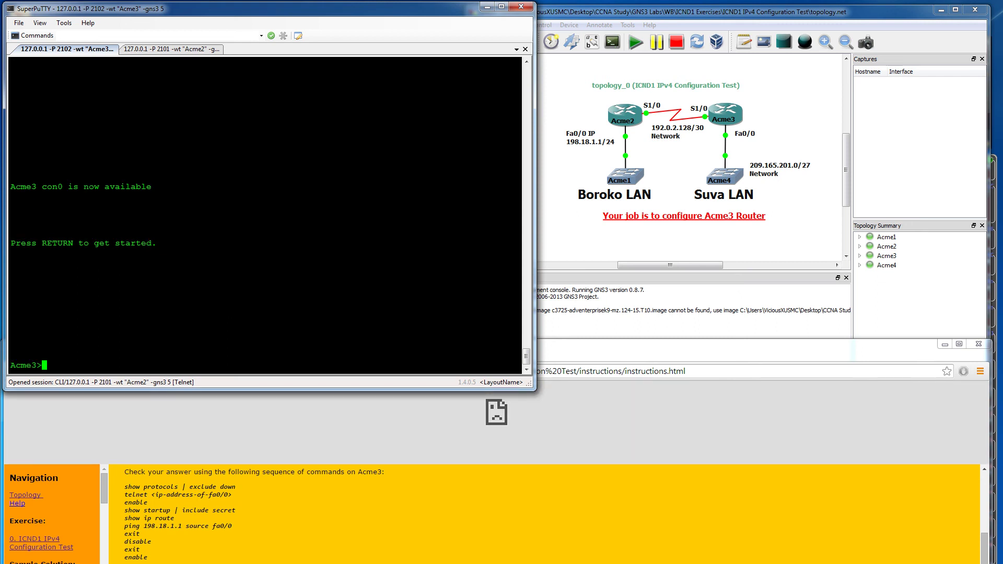
Request enable mode with en to confirm it now asks for a password, then bring GNS3 forward.
key(alt+Tab)
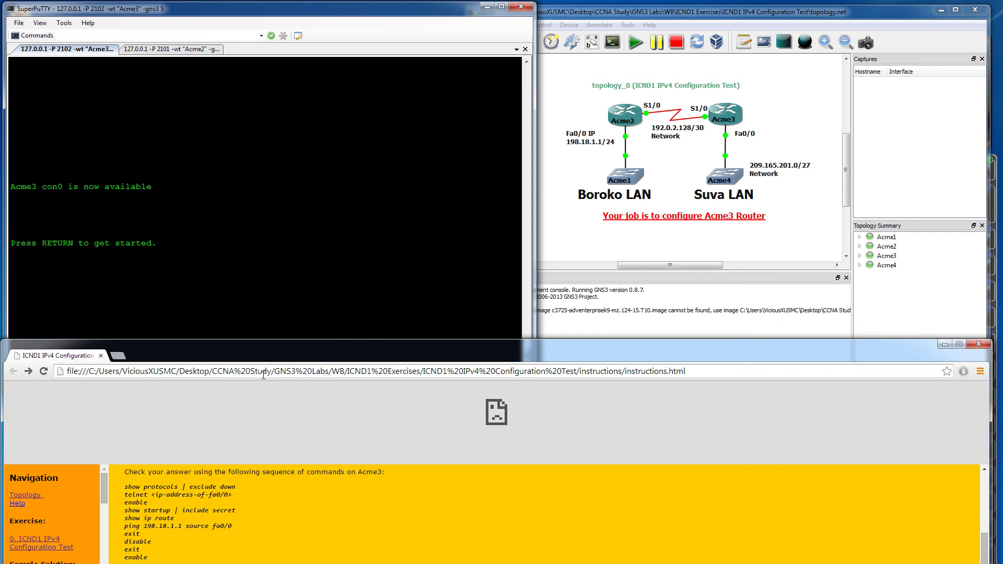
click(175, 264)
text(en)
key(Return)
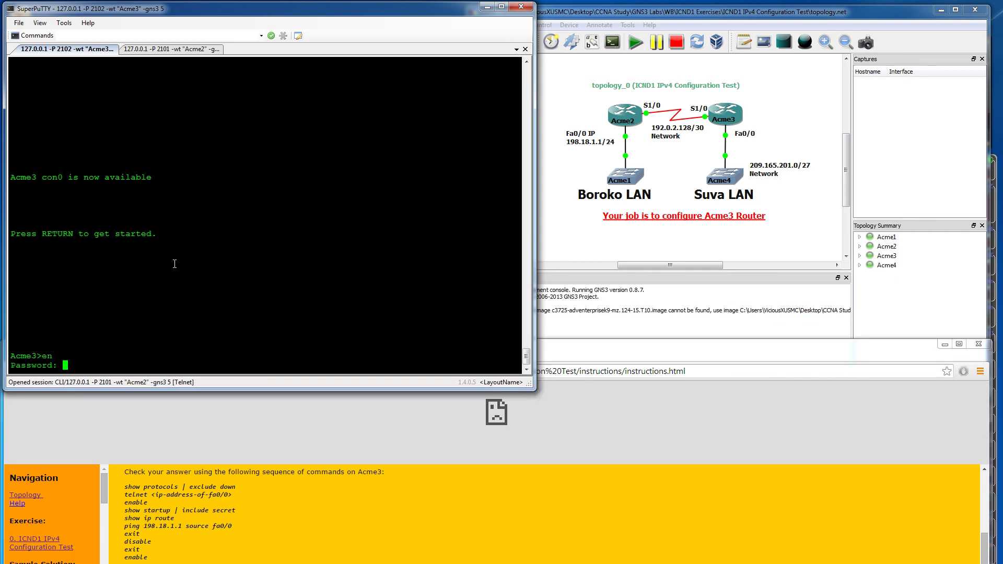
click(715, 16)
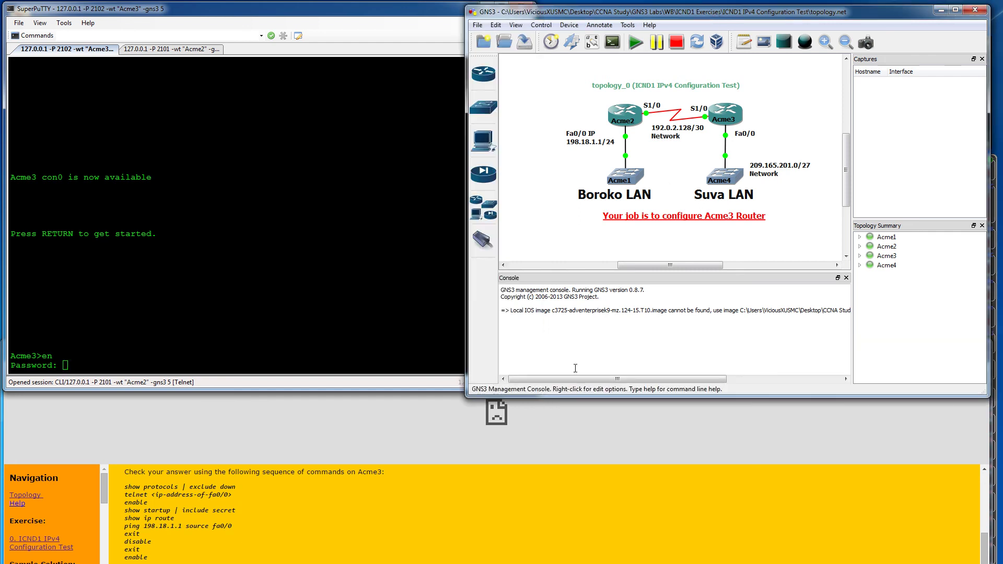